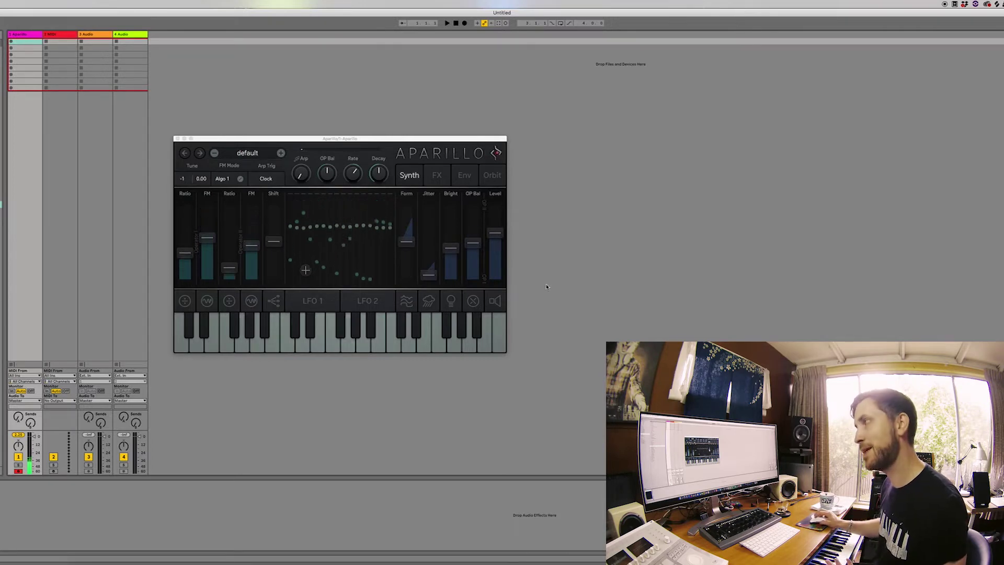
- Open the preset menu from the 'default' preset name to show the Ambience presets
left_click(247, 152)
- Load the Abstract DF preset from Ambience and switch to its Orbit view
mouse_move(250, 172)
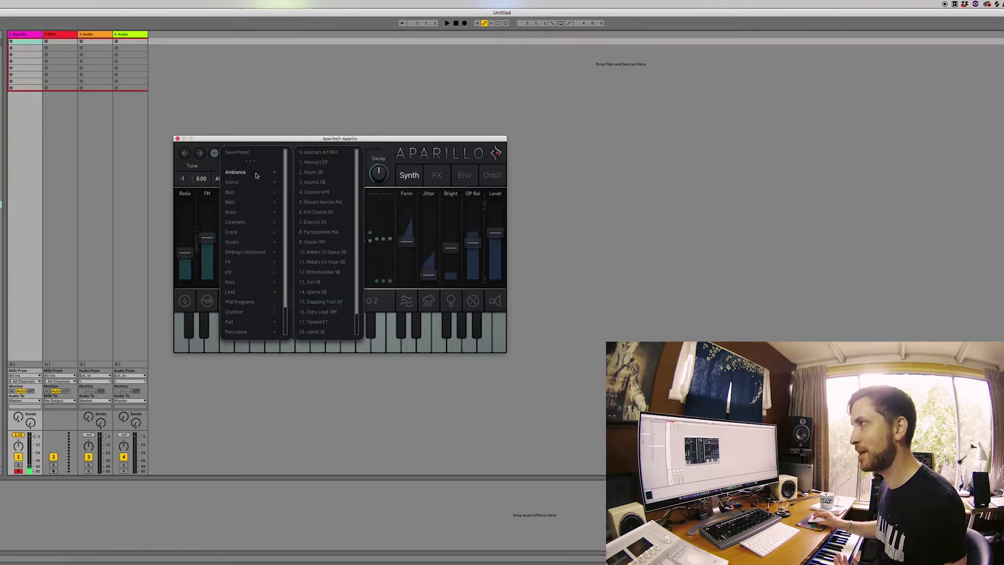
left_click(329, 153)
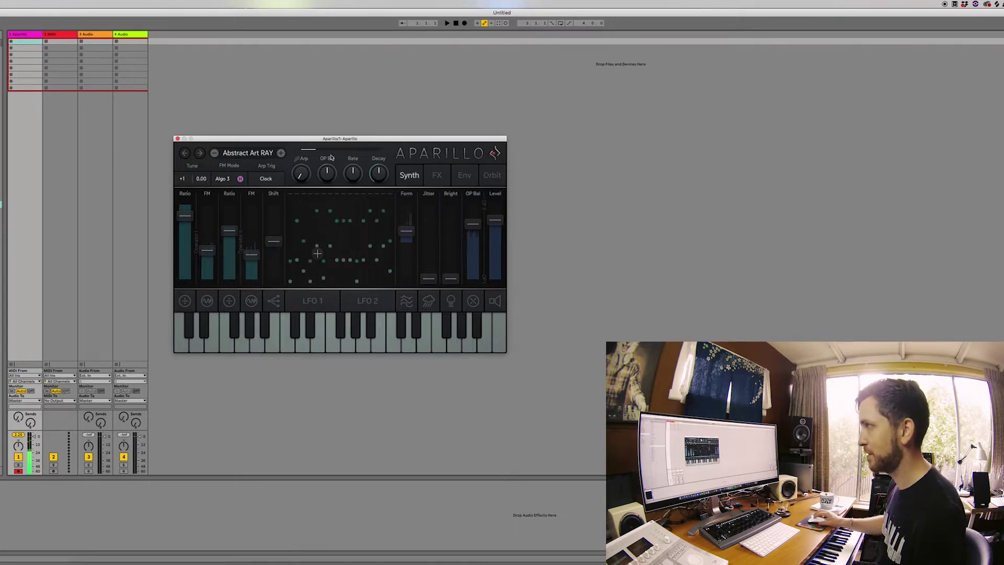
left_click(281, 153)
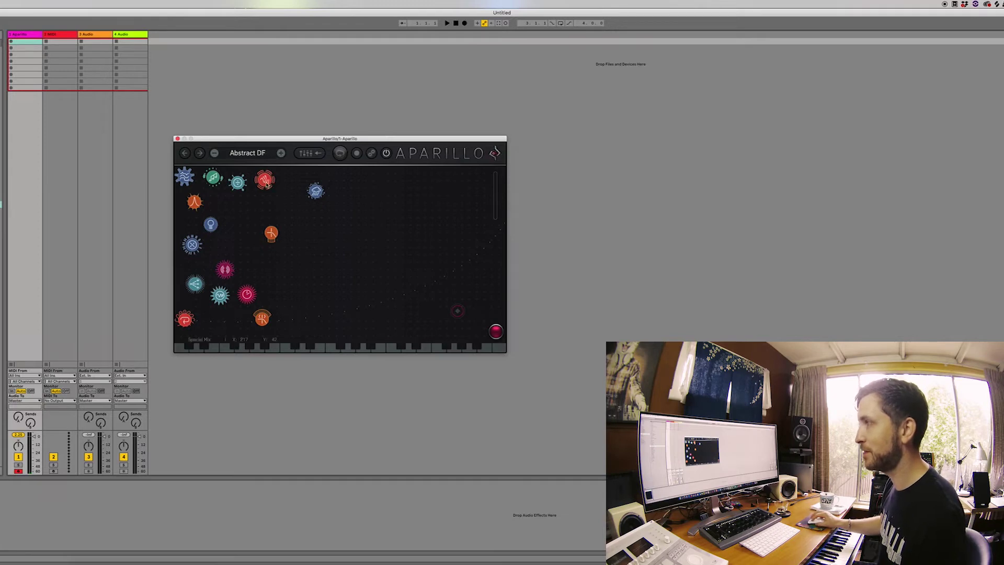
mouse_move(267, 183)
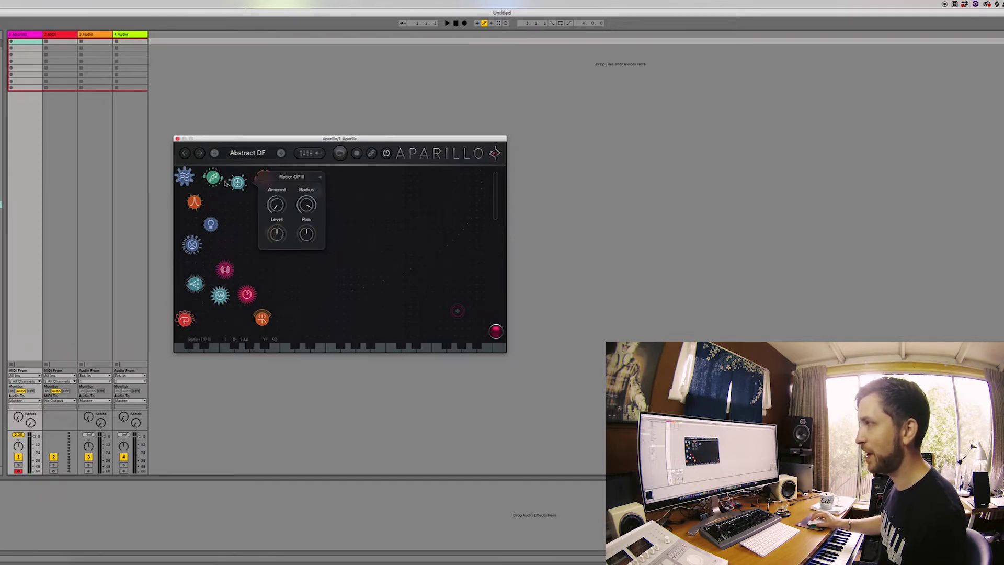
mouse_move(184, 176)
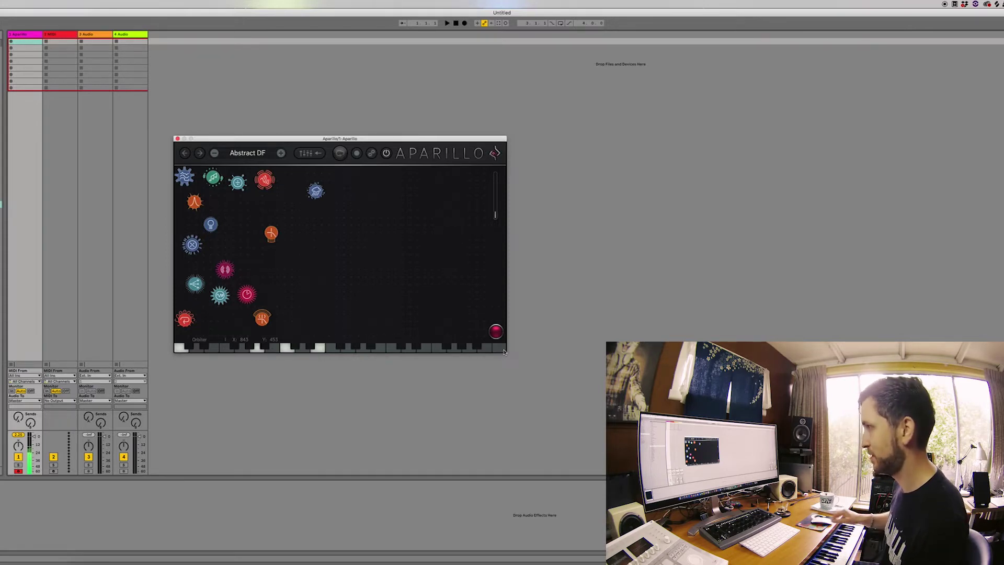
- Nudge the orbiter up-left and drag the orange Cutoff node into the field
mouse_move(496, 331)
left_mouse_down()
mouse_move(445, 305)
mouse_move(449, 222)
mouse_move(412, 217)
mouse_move(446, 243)
mouse_move(490, 327)
left_mouse_up()
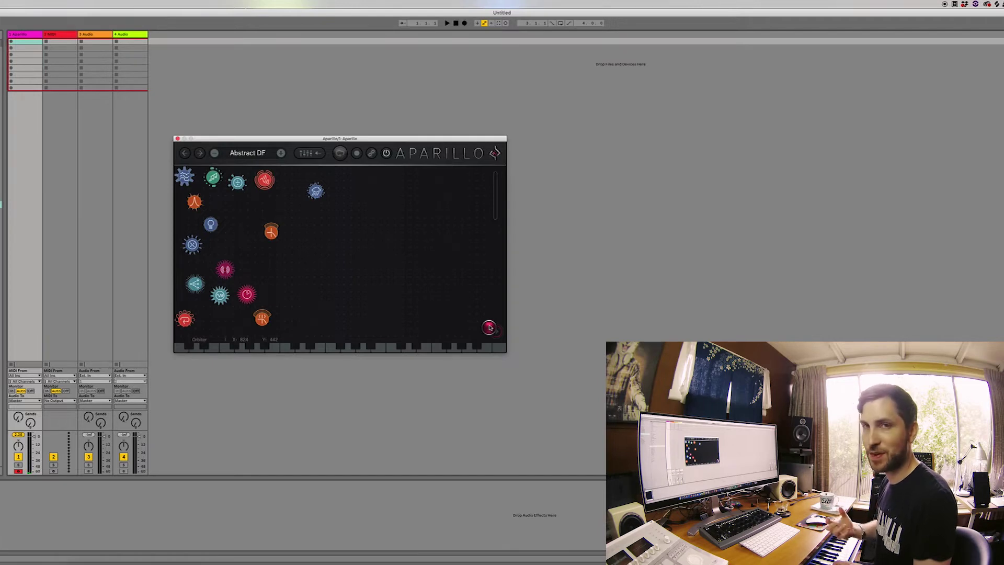
left_click_drag(489, 327, 469, 299)
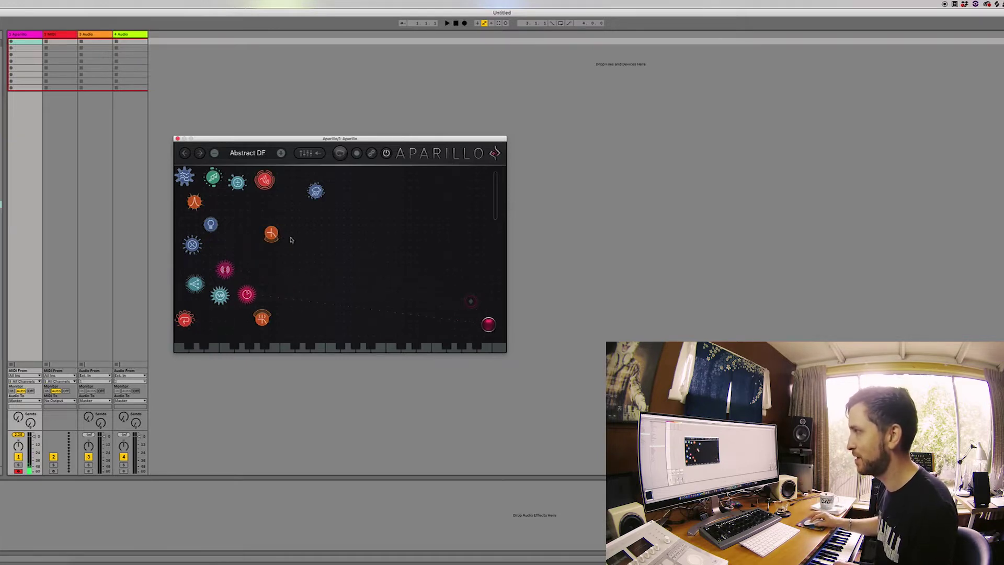
left_click_drag(273, 234, 322, 247)
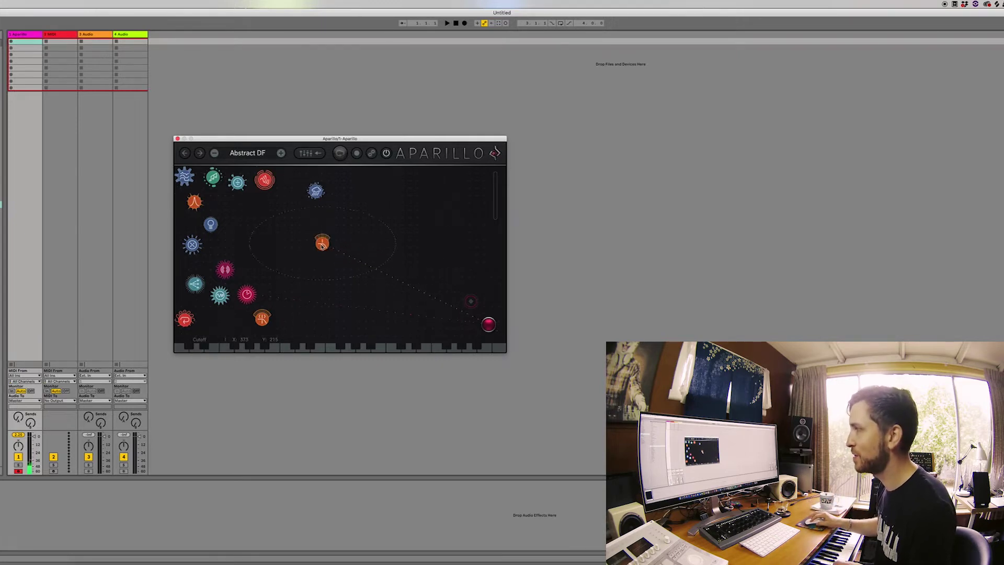
mouse_move(323, 245)
left_mouse_down()
mouse_move(399, 277)
mouse_move(307, 237)
left_mouse_up()
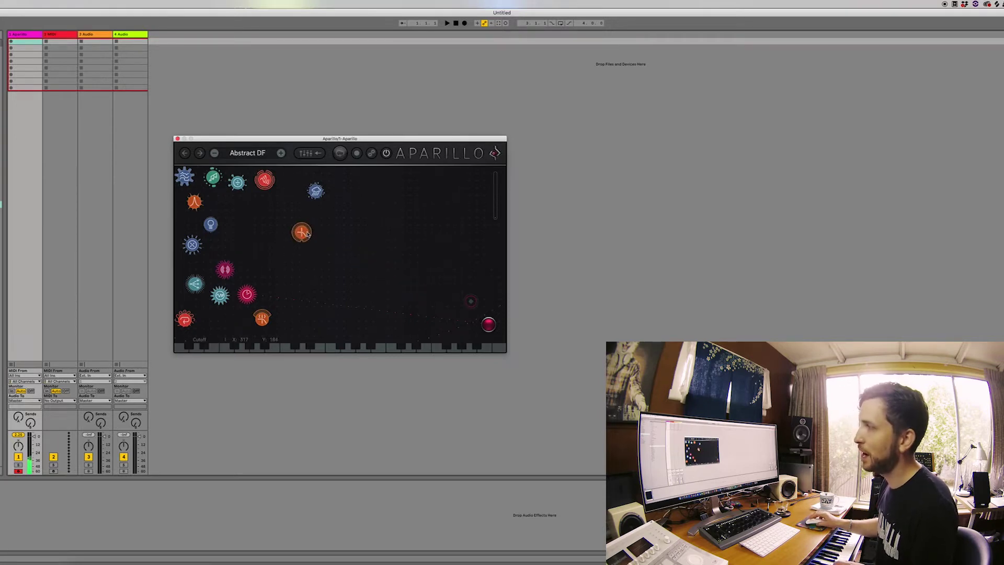
- Raise the Filter Cutoff node's amount and radius, and toggle automatic orbit motion
left_click(301, 233)
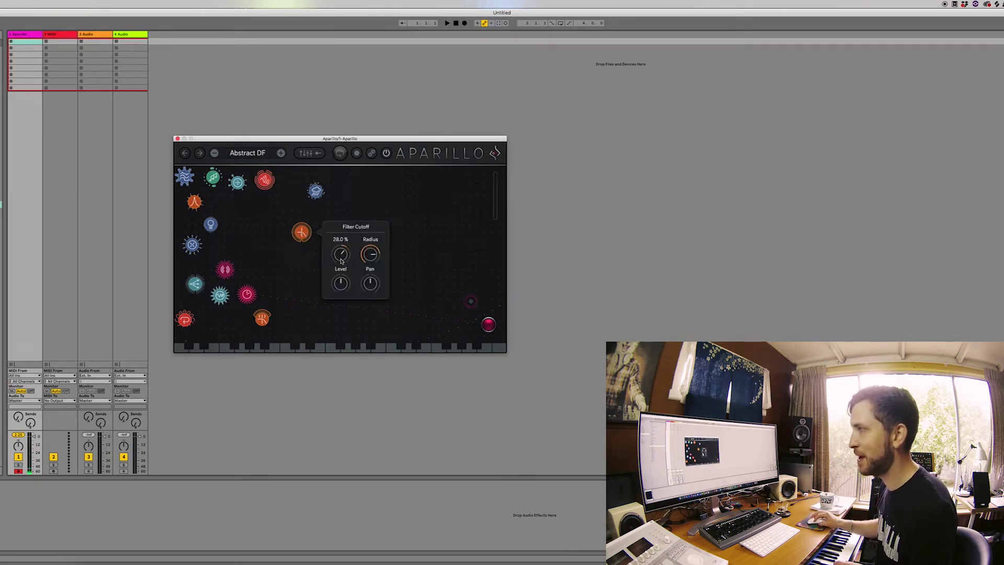
left_click_drag(343, 255, 369, 270)
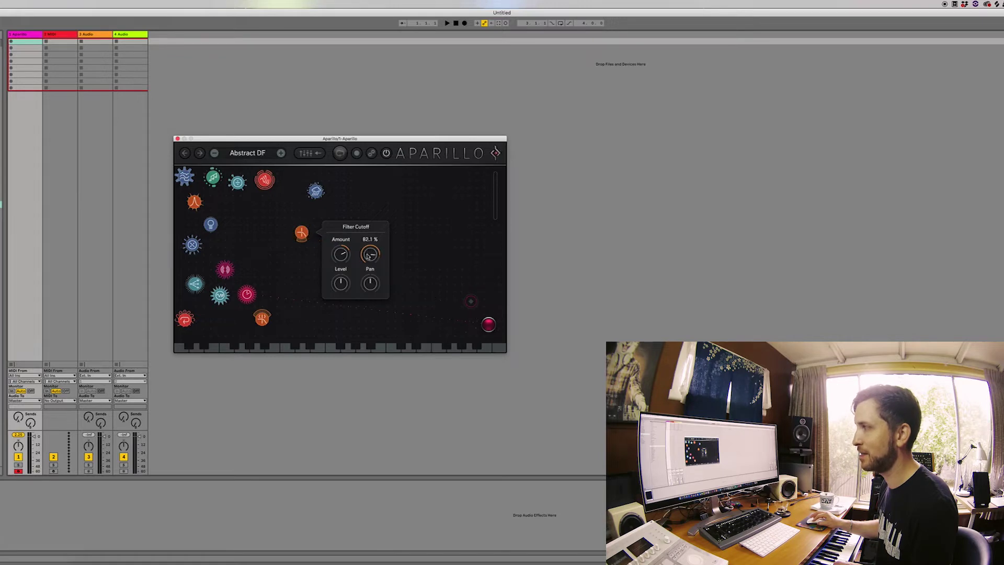
left_click_drag(368, 255, 367, 252)
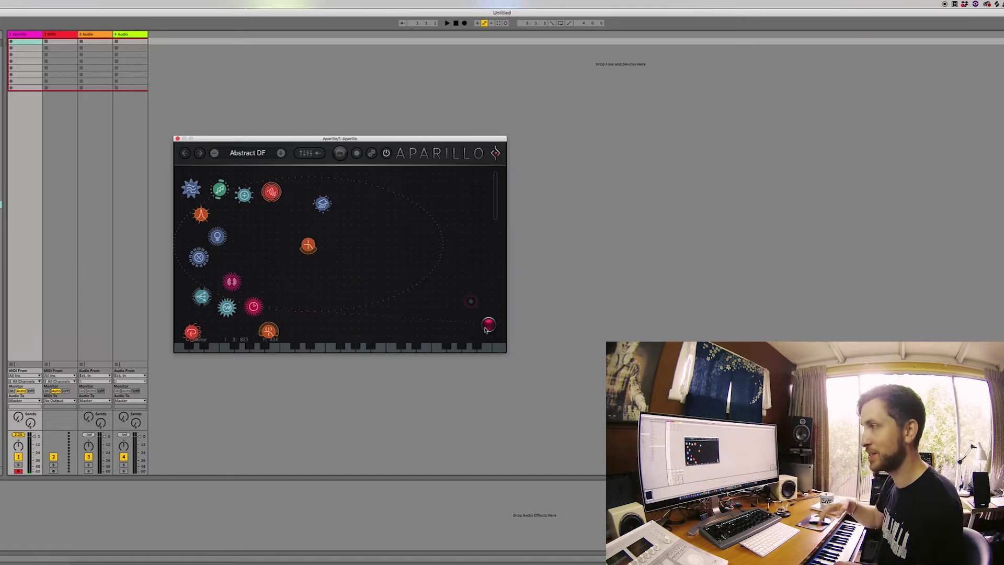
left_click(487, 327)
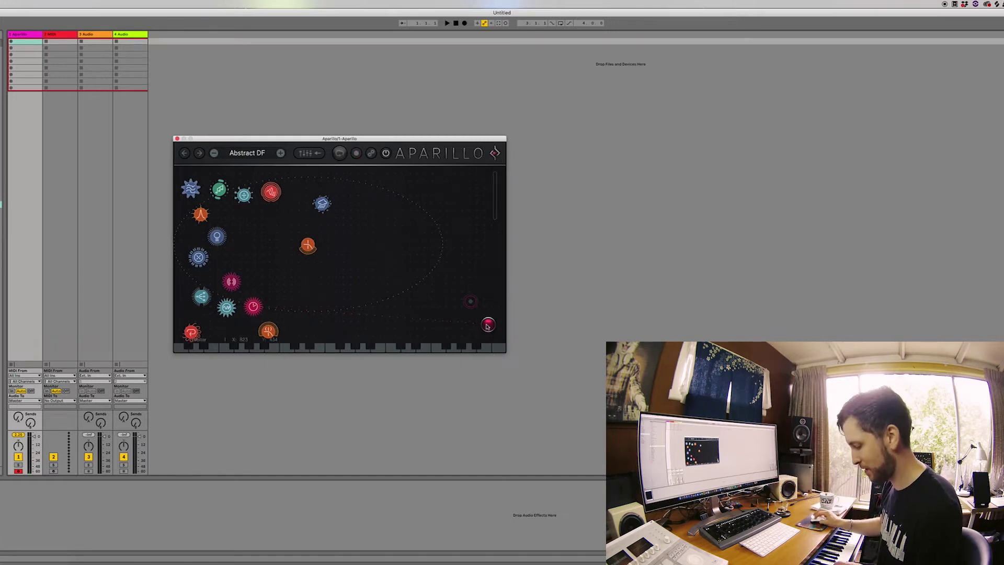
- Move the orbiter up-left into the field, then advance to the Arium SB preset
left_click_drag(487, 327, 452, 301)
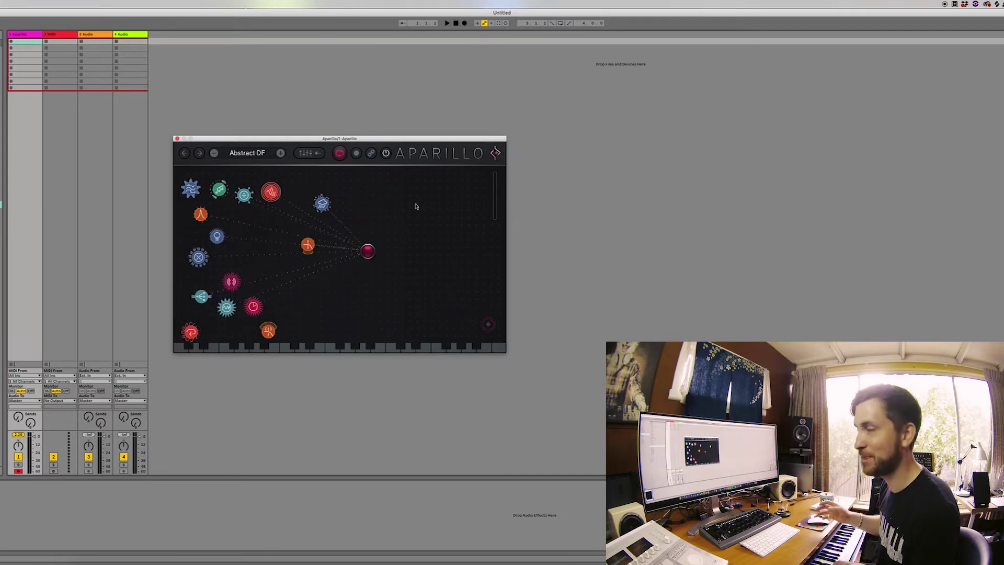
left_click(280, 153)
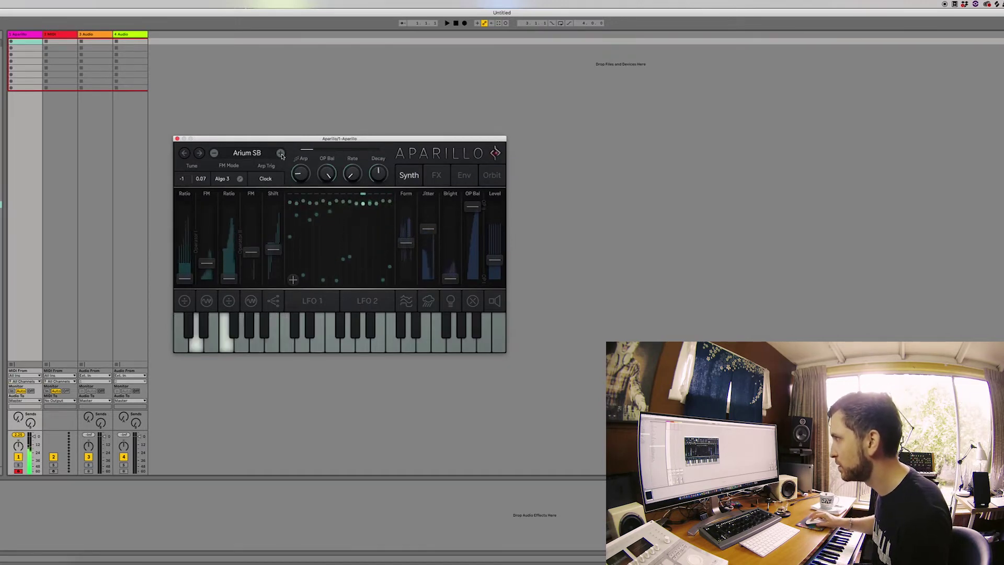
- Audition Arium2 SB, Distant Narrow MA, Evil Chords DF, Exorcist DS, Factorialohm MA, Glacier RM, then Rebels Of Space
left_click(281, 154)
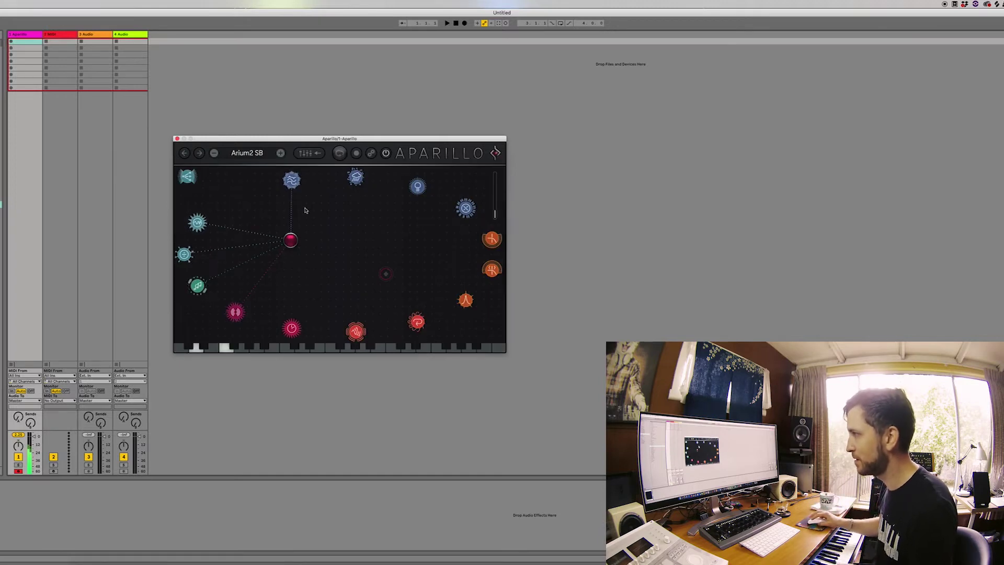
left_click_drag(298, 228, 361, 225)
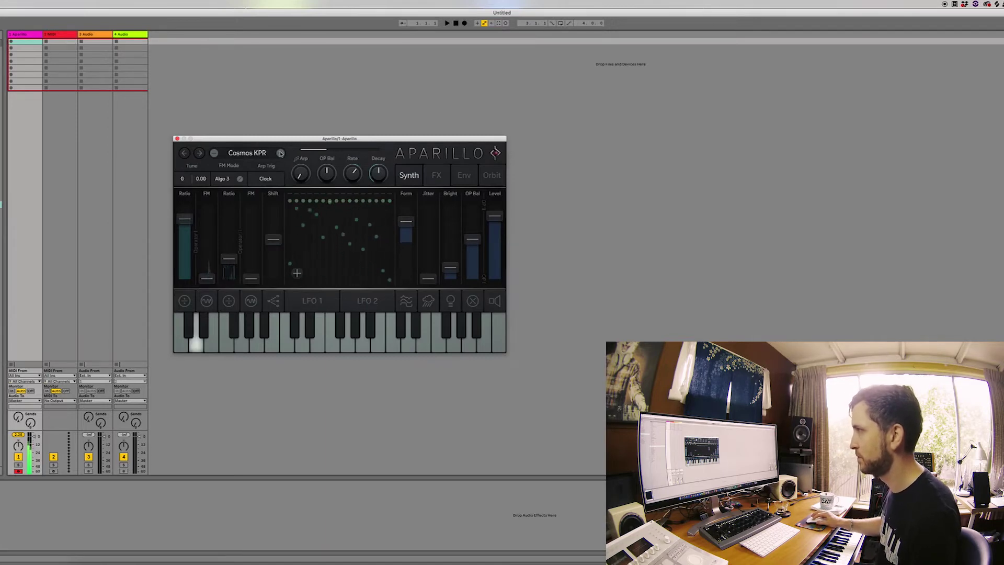
left_click(280, 153)
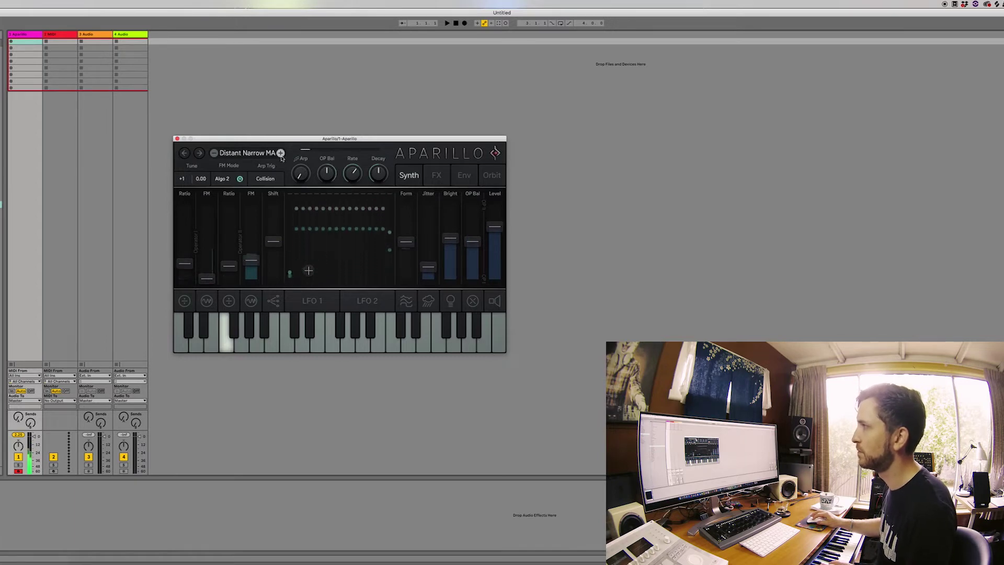
left_click(281, 153)
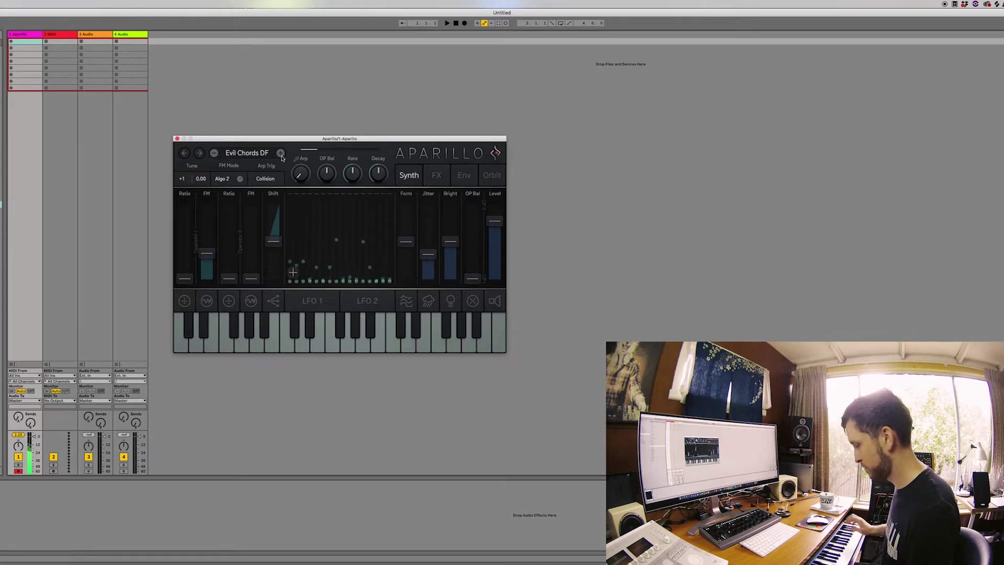
left_click(281, 153)
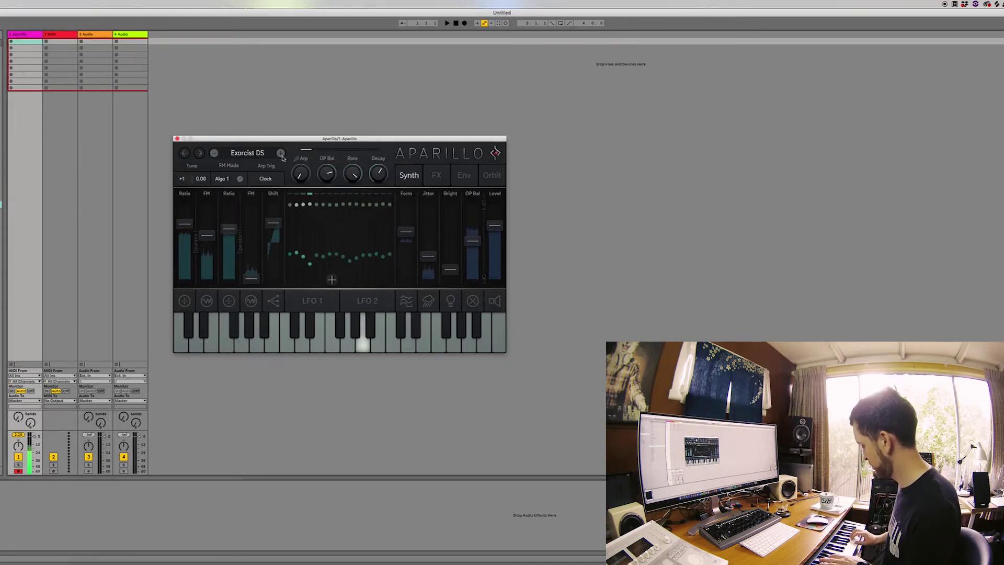
left_click(280, 154)
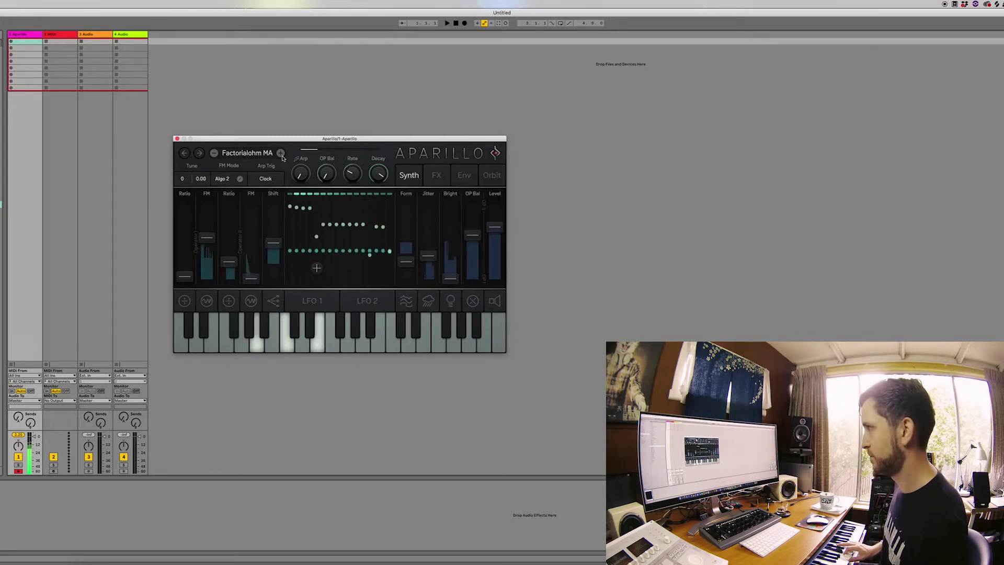
left_click(280, 153)
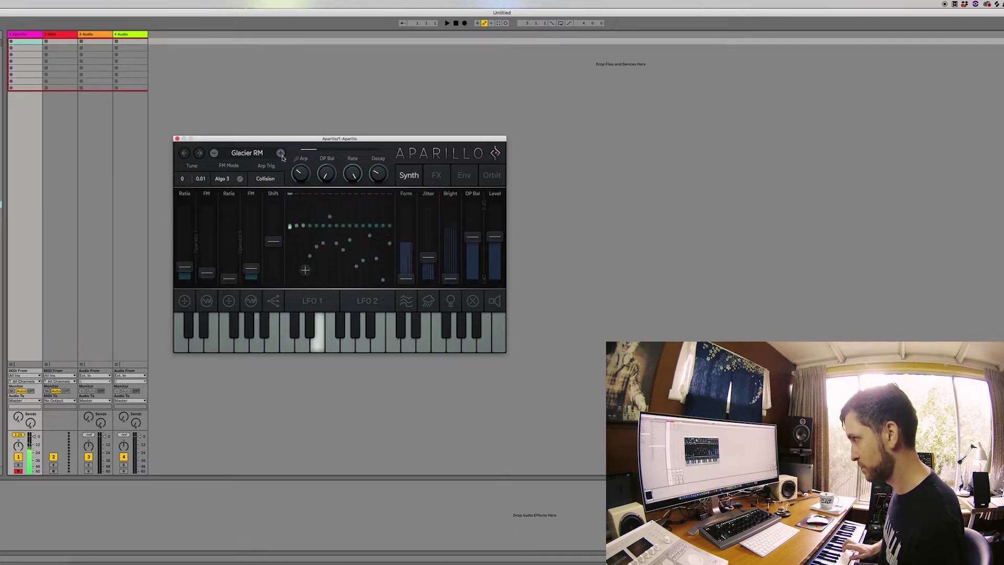
left_click(281, 153)
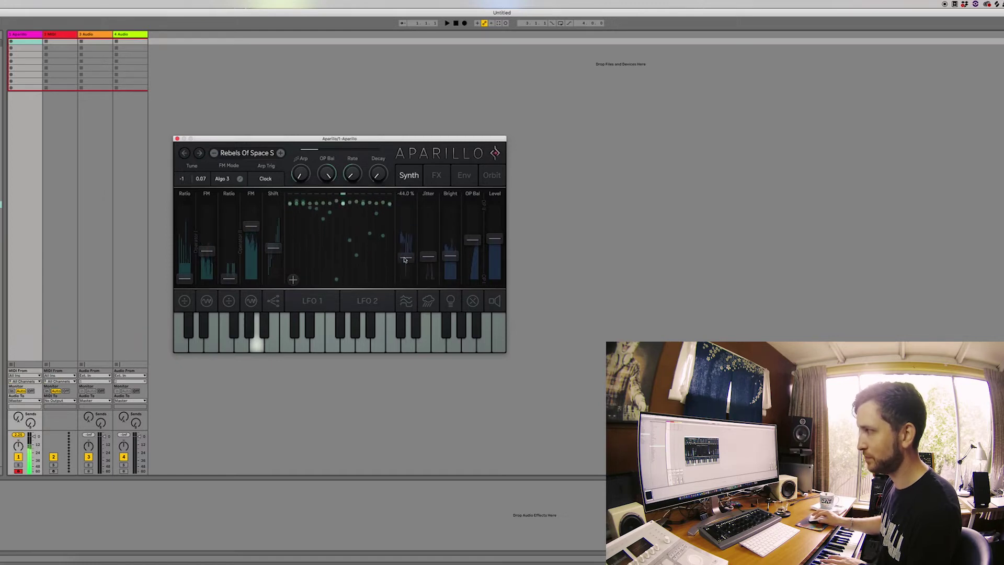
- Lower Form to -44%, raise Bright to 81%, Shift to 7.00 and FM, then show FX
left_click_drag(405, 272, 431, 215)
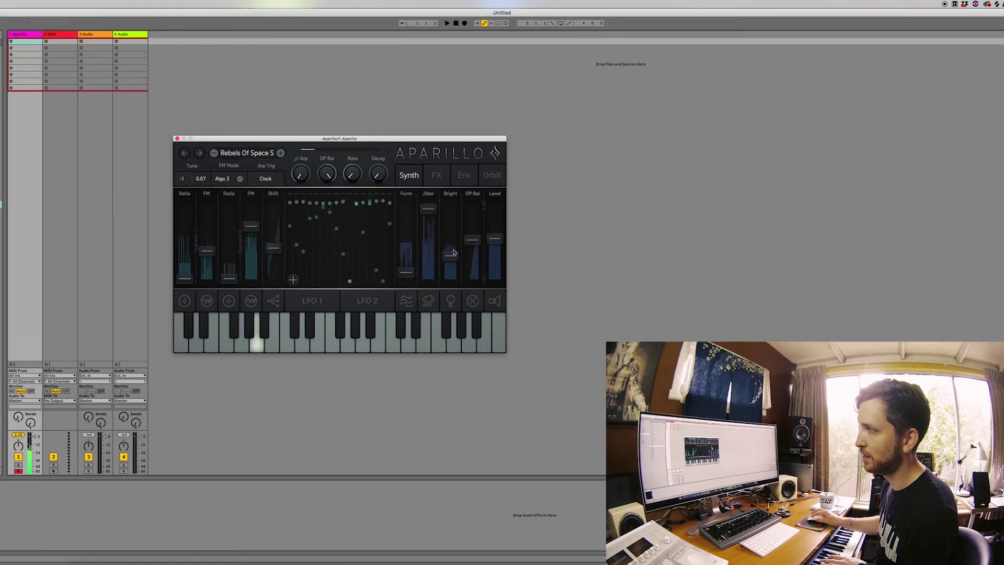
left_click_drag(453, 252, 474, 234)
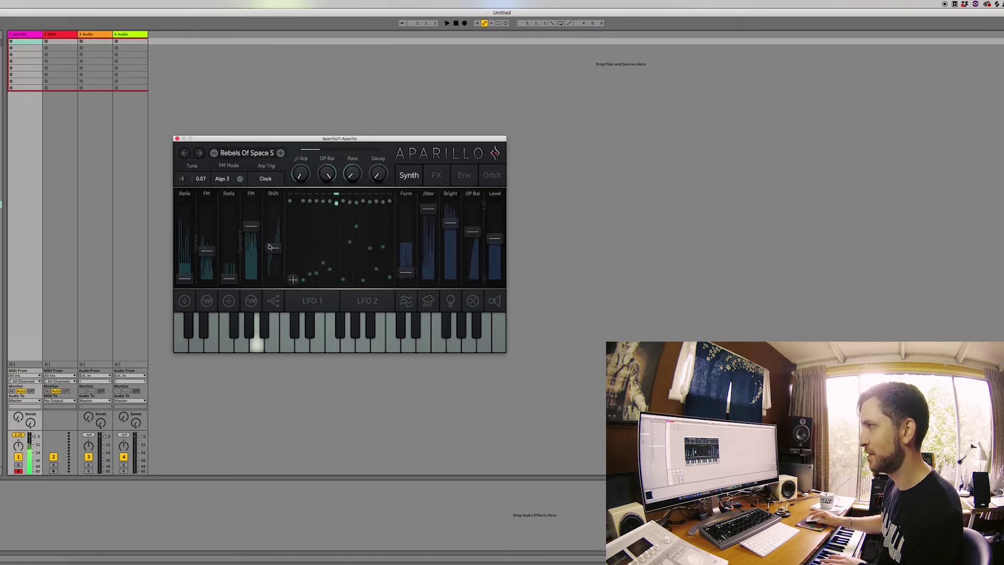
left_click_drag(269, 247, 274, 229)
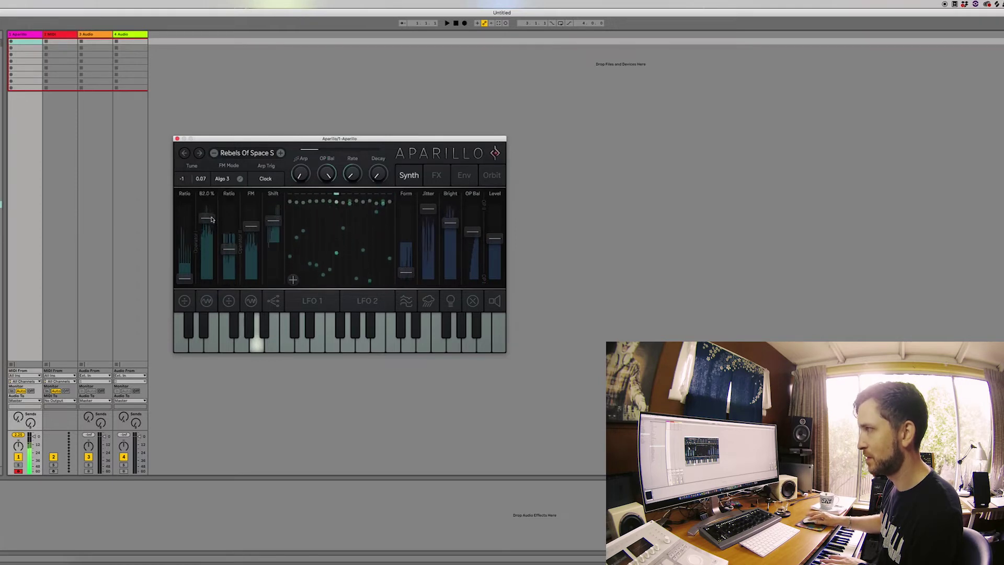
left_click_drag(209, 235, 249, 257)
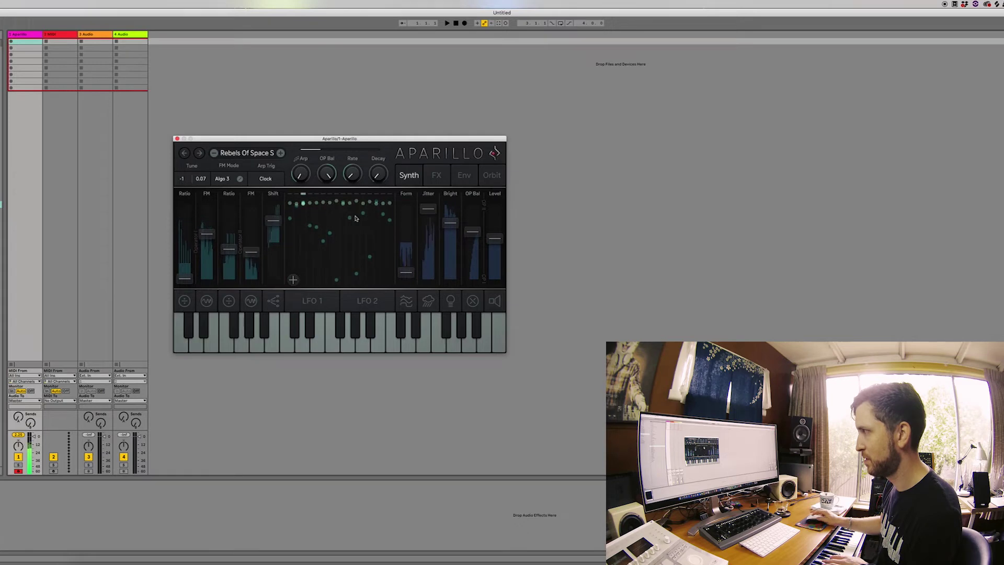
left_click(437, 176)
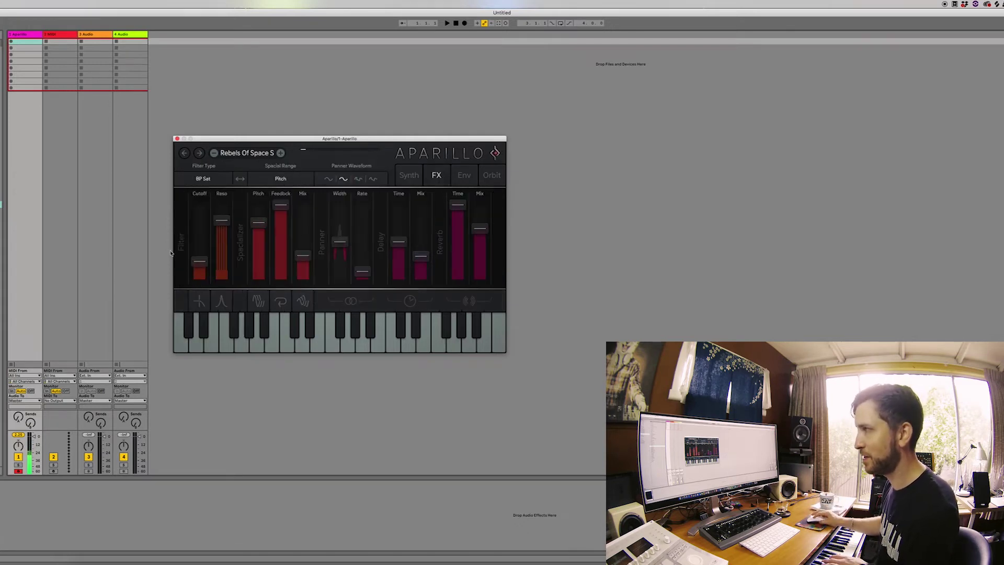
- Lower filter cutoff and resonance, set delay mix to 42%, and shorten modulation attack to 21 ms
left_click_drag(200, 219, 224, 265)
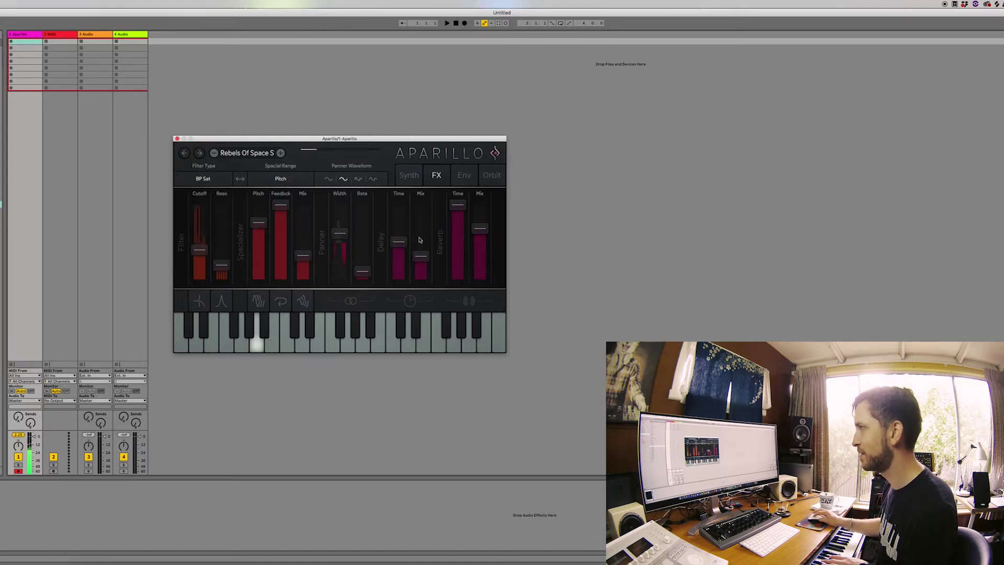
left_click_drag(421, 256, 479, 216)
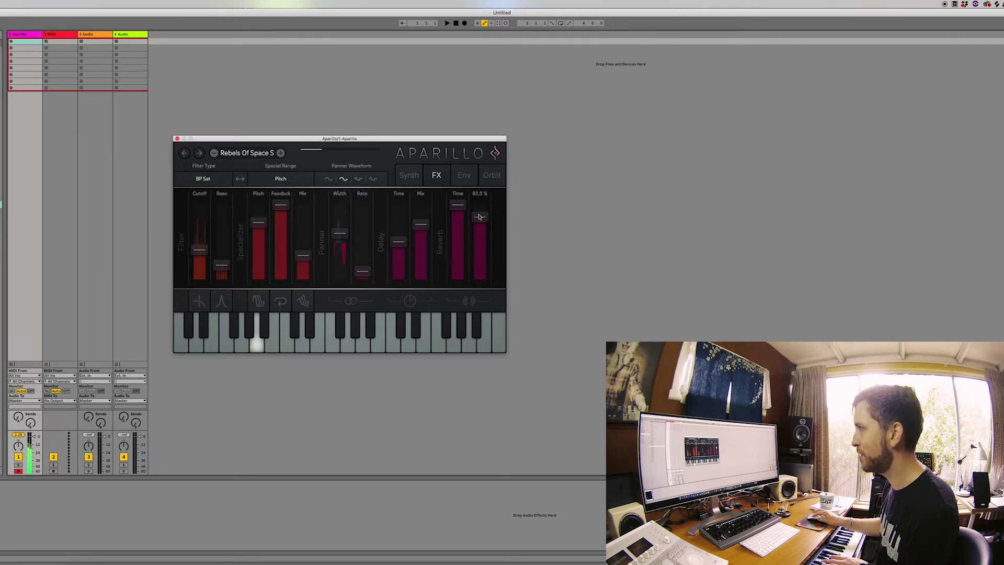
left_click(464, 177)
left_click_drag(201, 253, 202, 269)
- Move the orbiter up and right in Orbit view, then bring up the Atonal preset list
left_click(313, 251)
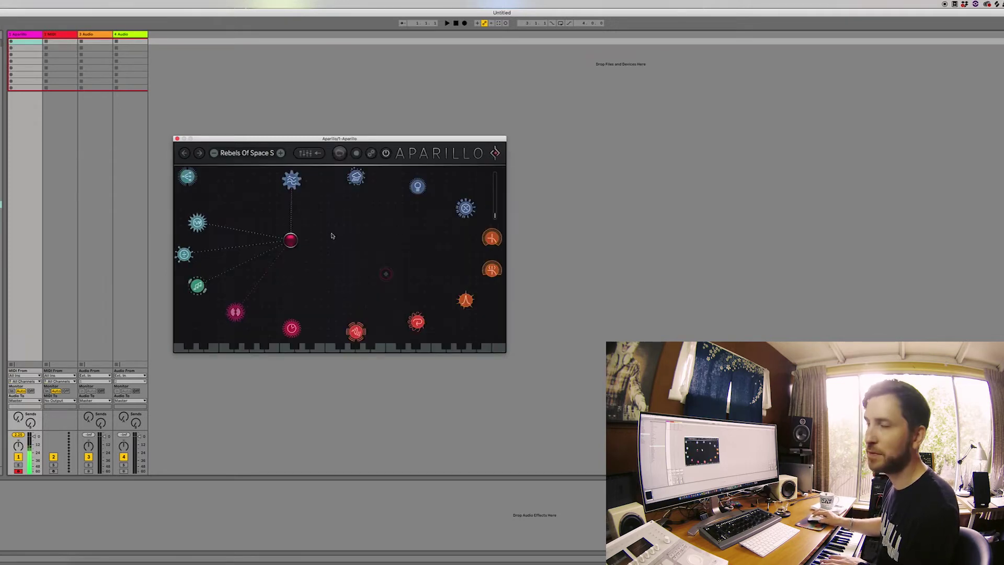
left_click_drag(291, 240, 246, 241)
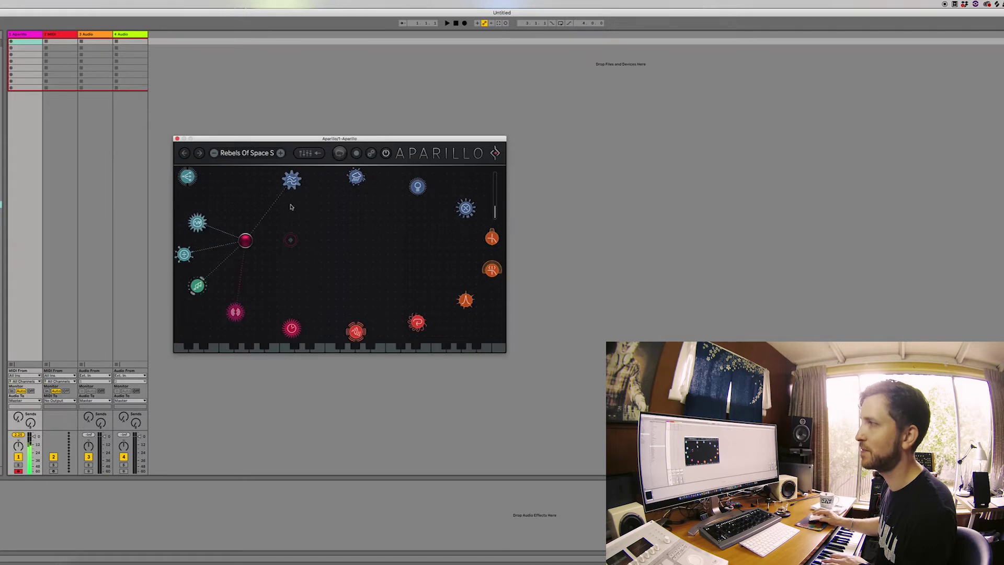
left_click(245, 158)
mouse_move(255, 185)
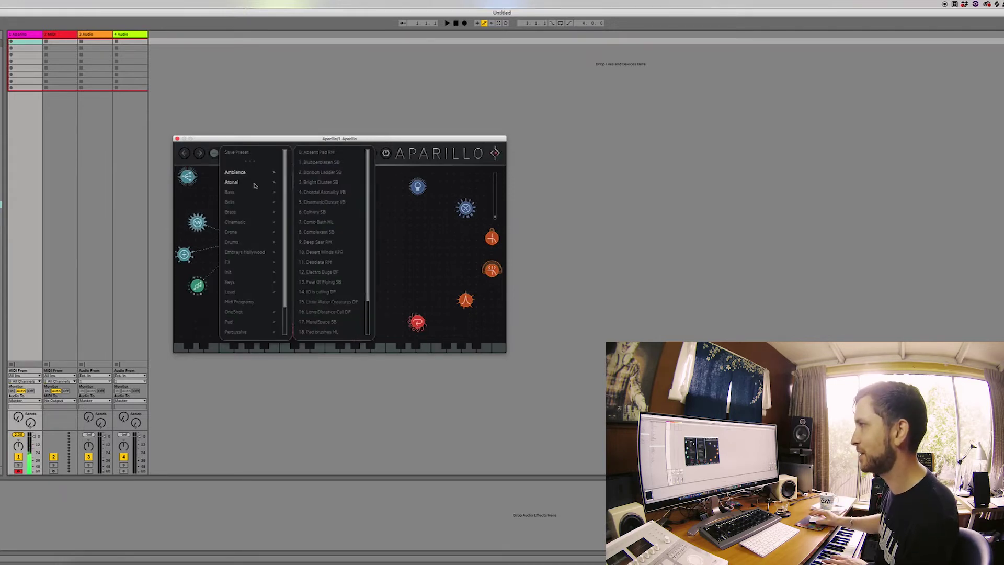
- Load Absolute Mass SB and audition AnaBass KPR, Bass Step VN, Bass Wall RM, Beef SB, Brass Sub VN
left_click(321, 162)
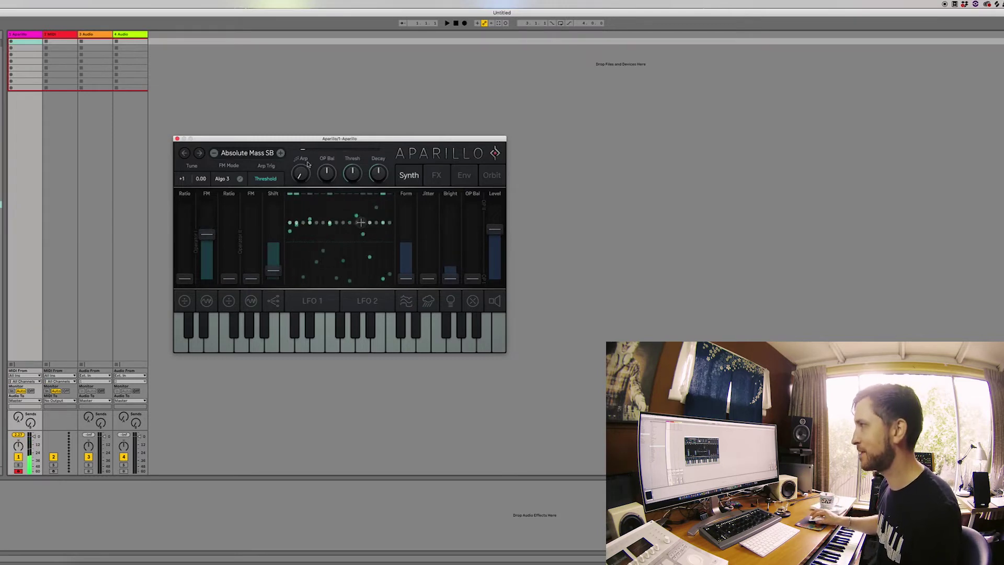
left_click(278, 155)
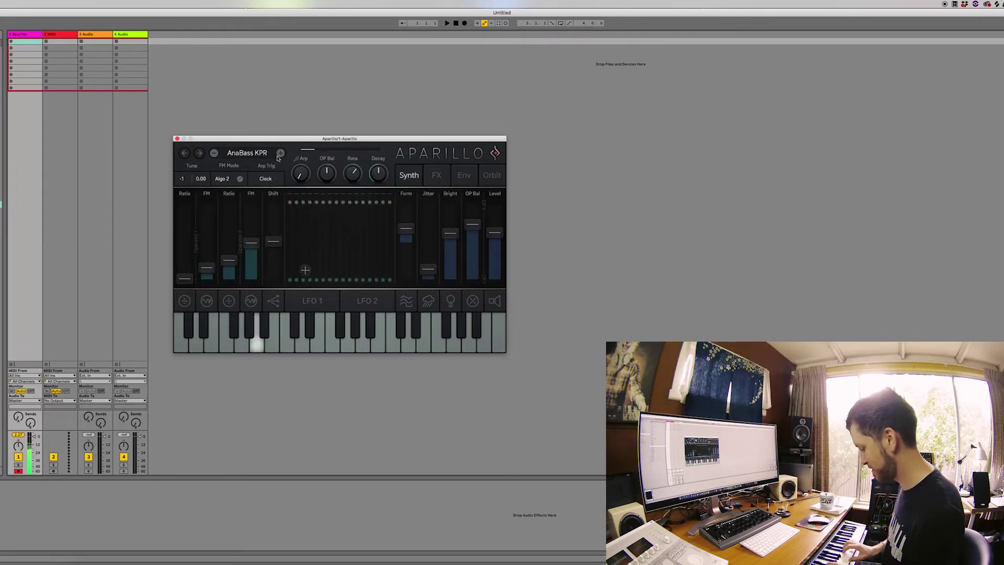
left_click(279, 155)
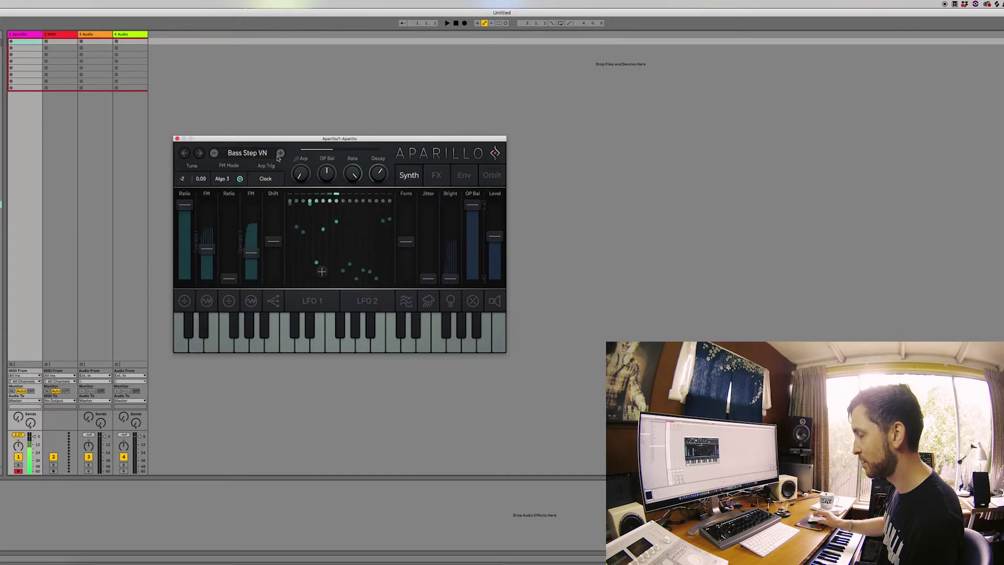
left_click(278, 156)
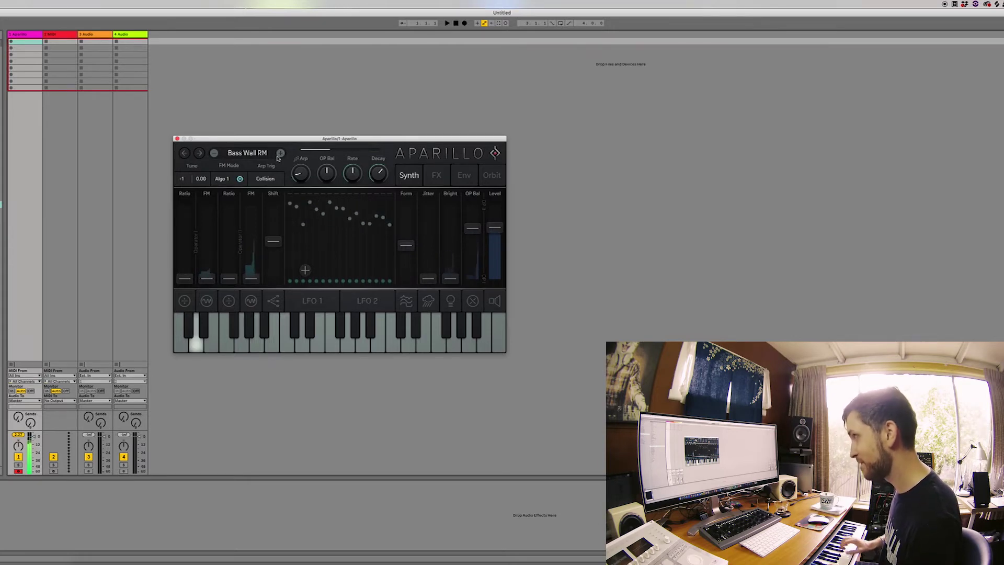
left_click(277, 157)
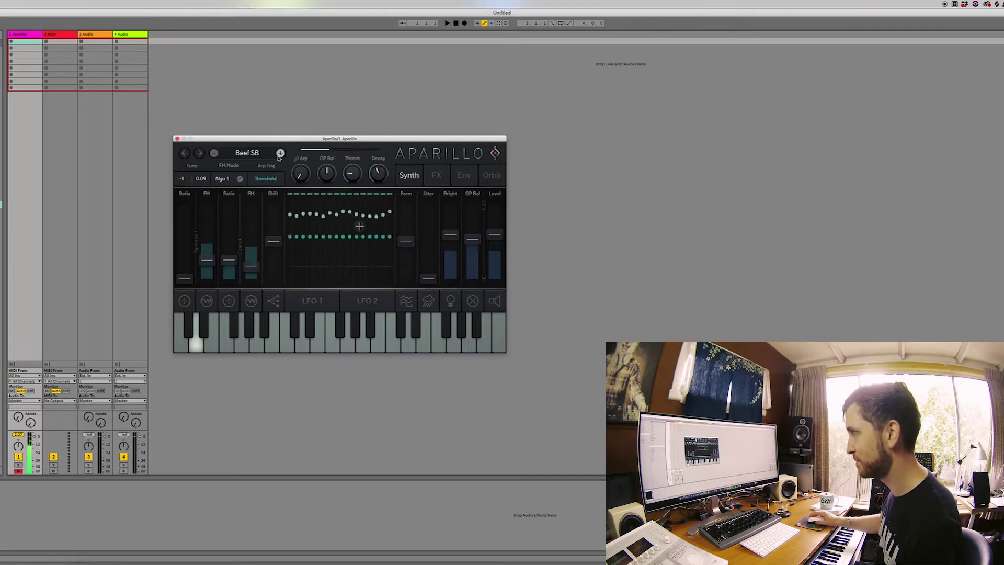
left_click(279, 157)
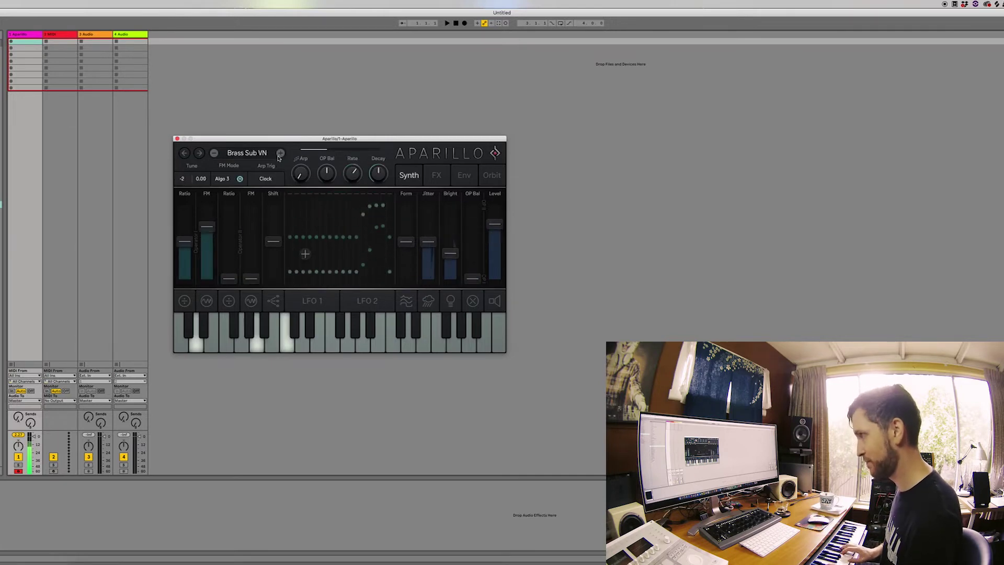
- Audition Chains Saws DF, Chromeface SB, Dark Saw DF, ClassycBass VB, DeepSloDark PLG, then Ecstasis VN
left_click(280, 157)
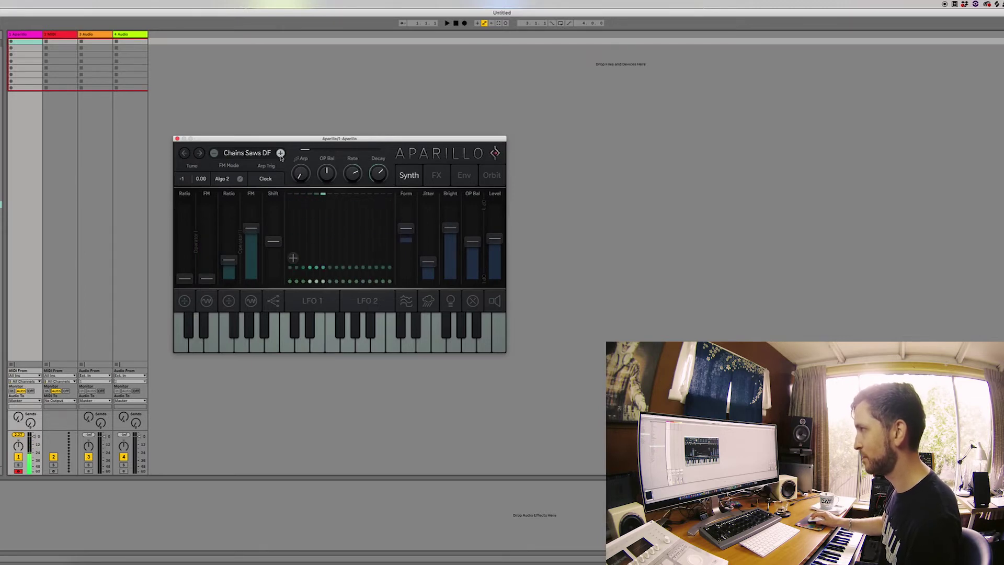
left_click(280, 157)
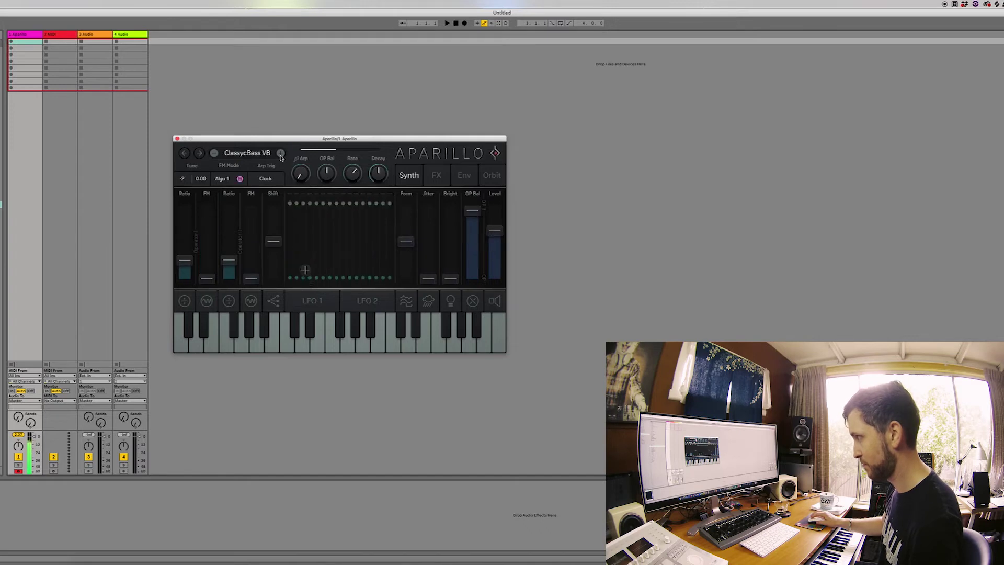
left_click(281, 157)
left_click(215, 153)
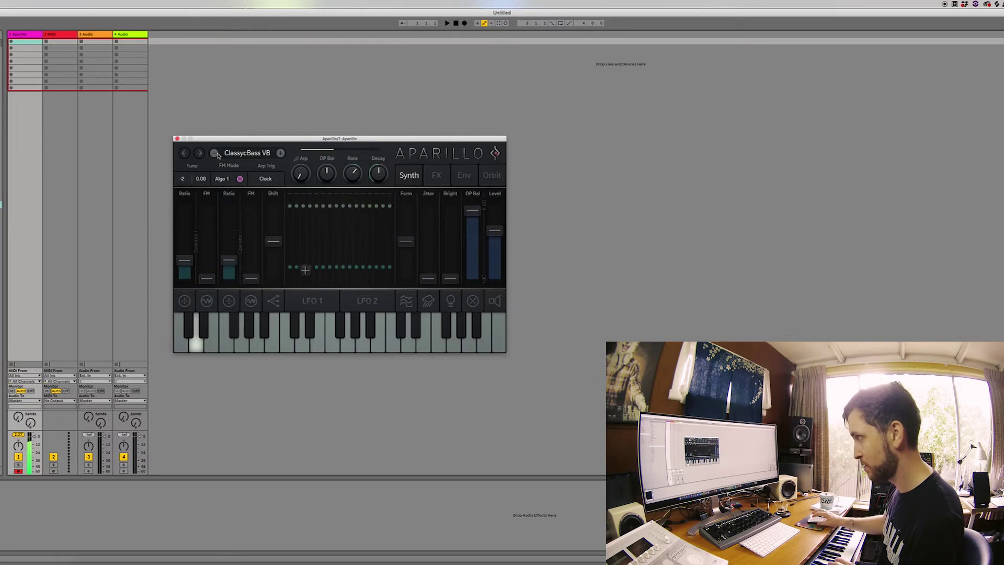
left_click(281, 153)
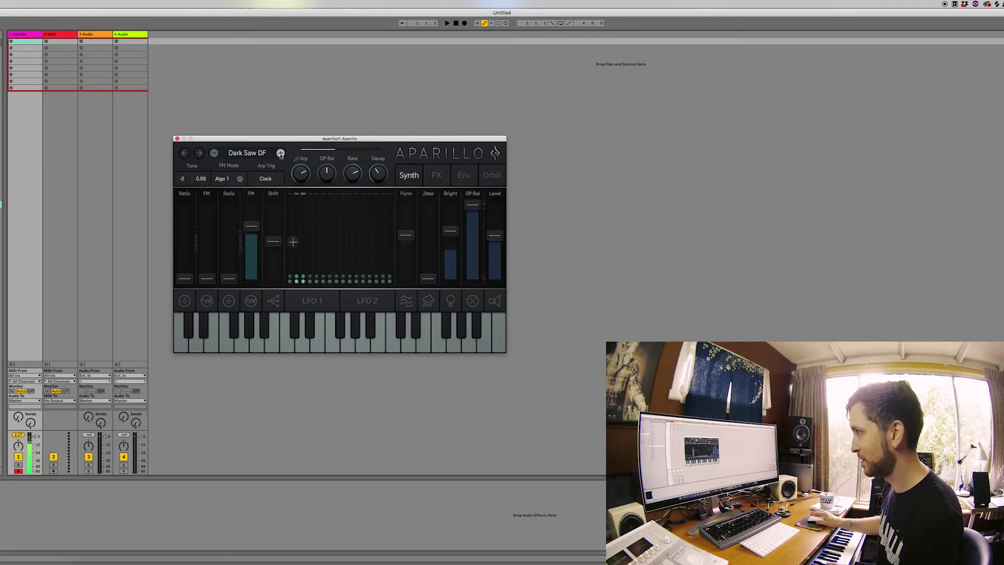
left_click(280, 153)
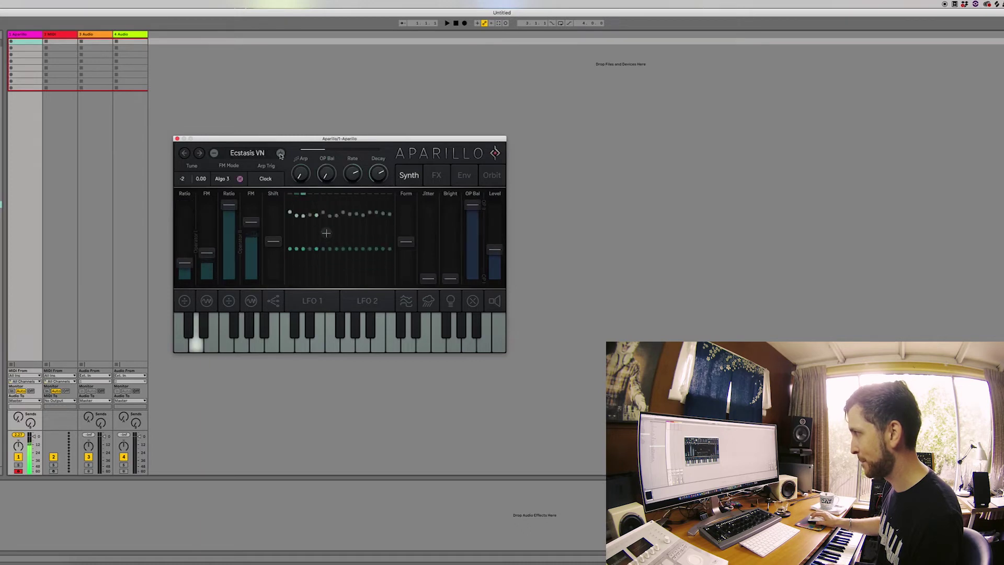
- Load the 808 DF preset from the Drums category
left_click(281, 153)
left_click(246, 153)
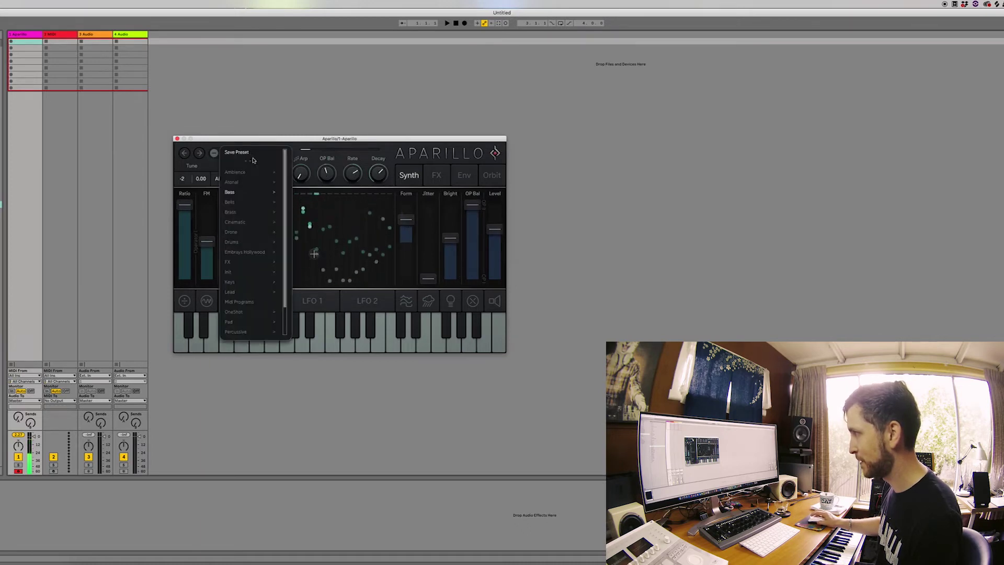
mouse_move(254, 222)
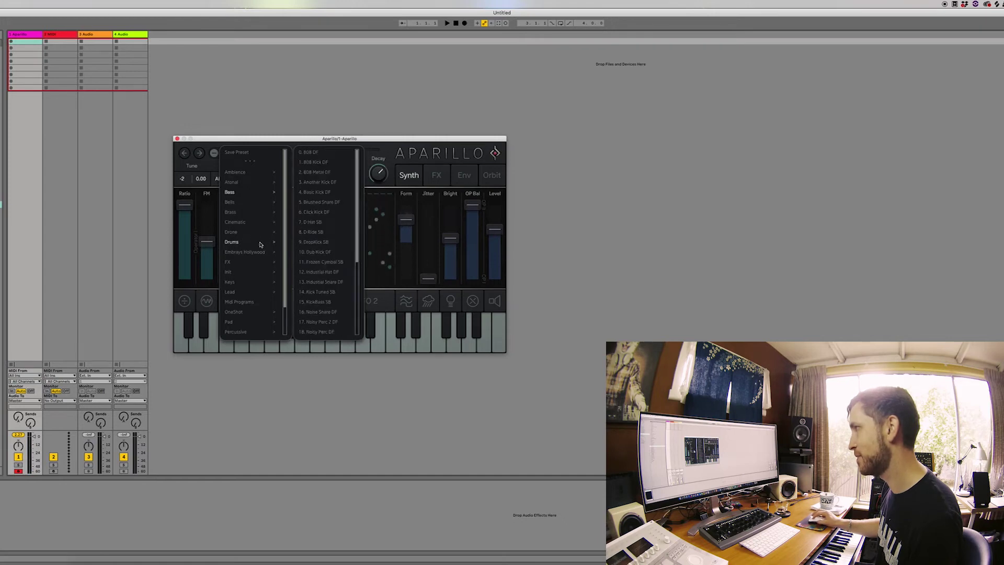
left_click(257, 241)
left_click(262, 153)
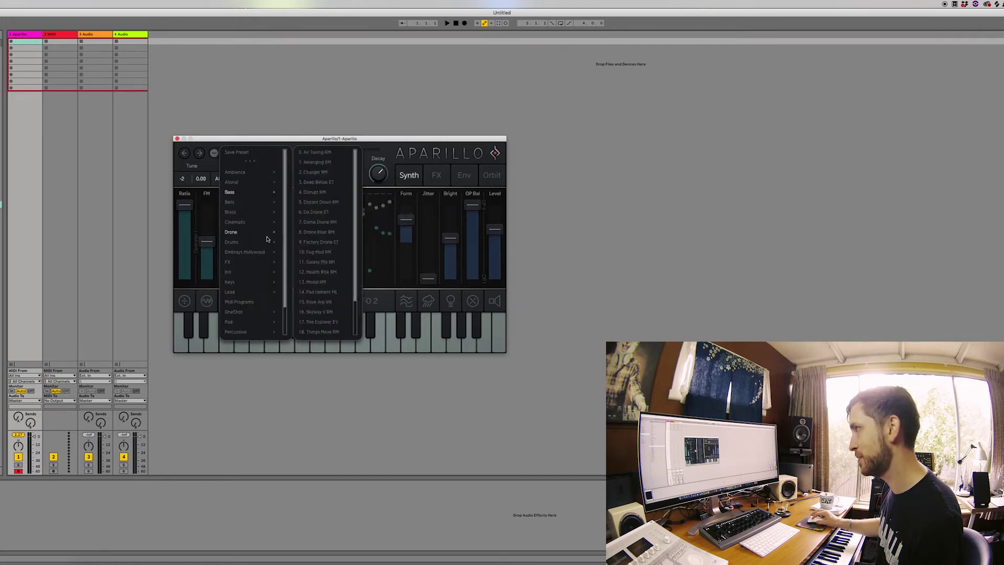
left_click(331, 157)
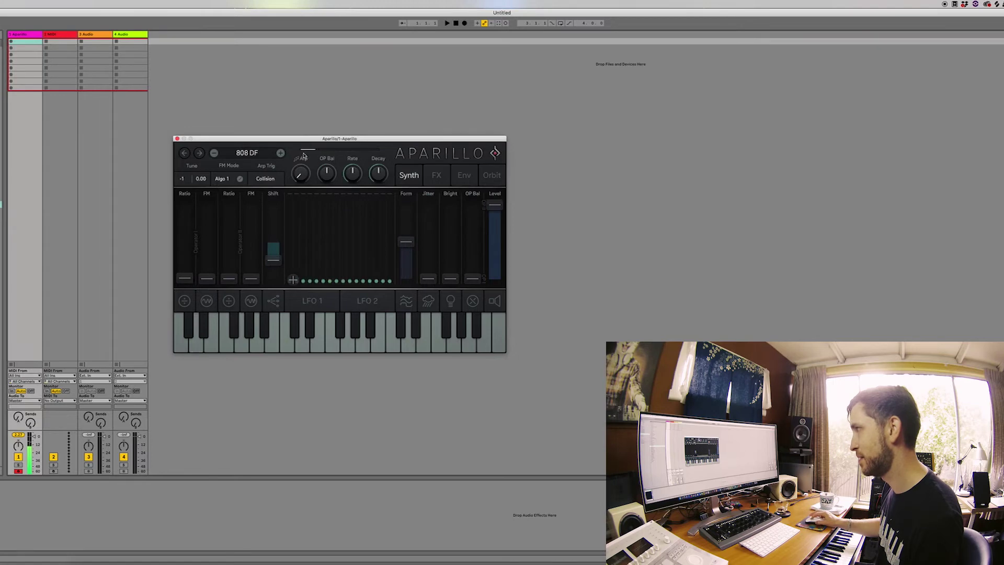
- Audition 808 Kick DF, 808 Metal DF, Basic Kick DF with a repositioned sequencer pattern, and Click Kick DF
left_click(281, 153)
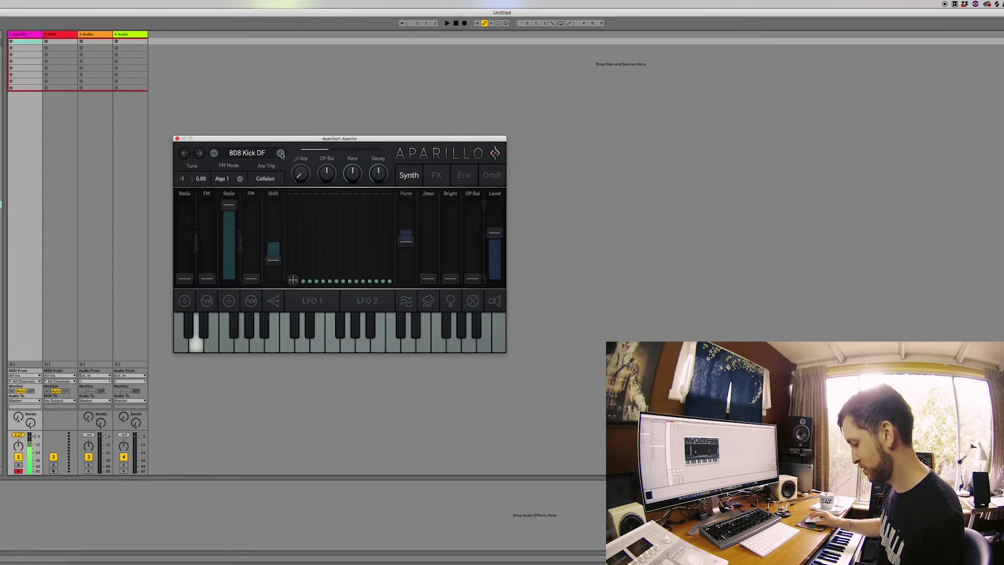
left_click(280, 153)
left_click(281, 154)
left_click(281, 153)
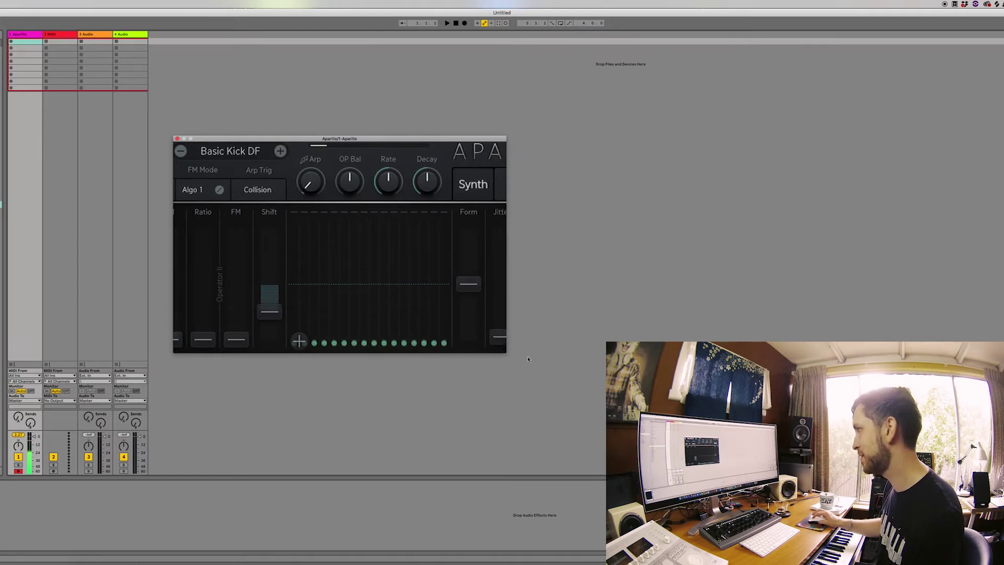
left_click(369, 265)
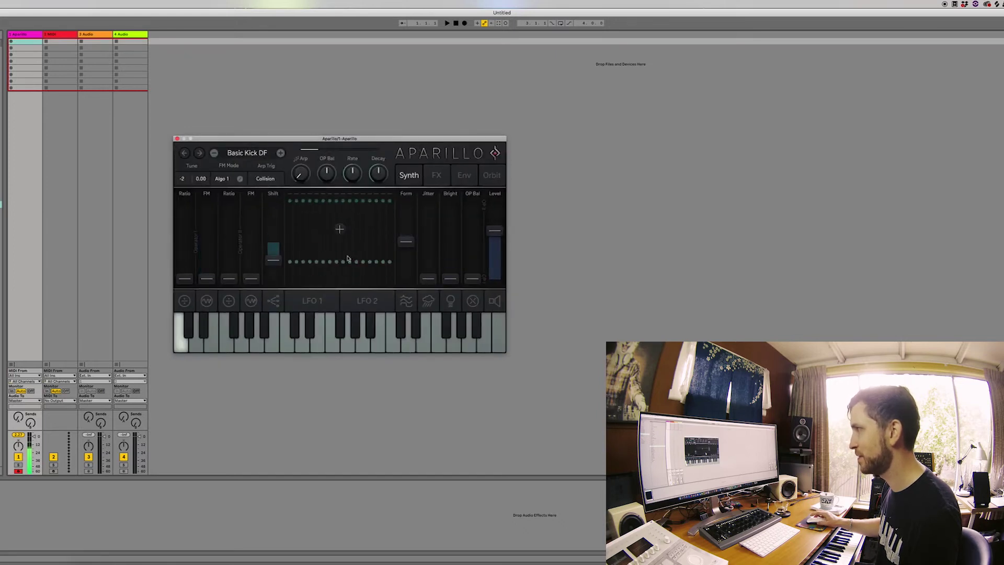
left_click(280, 153)
left_click(281, 153)
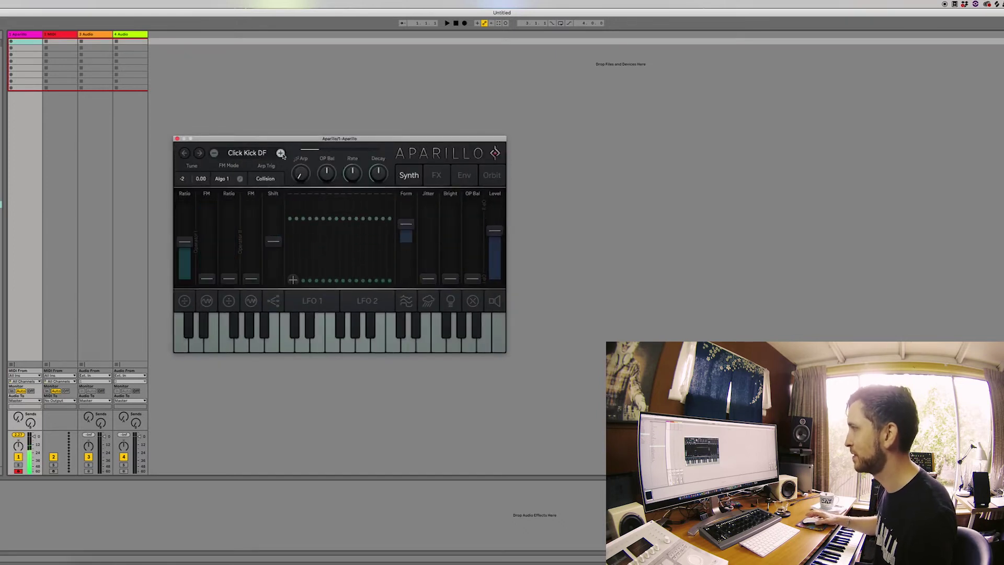
- Audition Brushed Snare DF, D Hat SB, Dub Kick DF, Frozen Cymbal SB and Industrial Hat DF
left_click(213, 153)
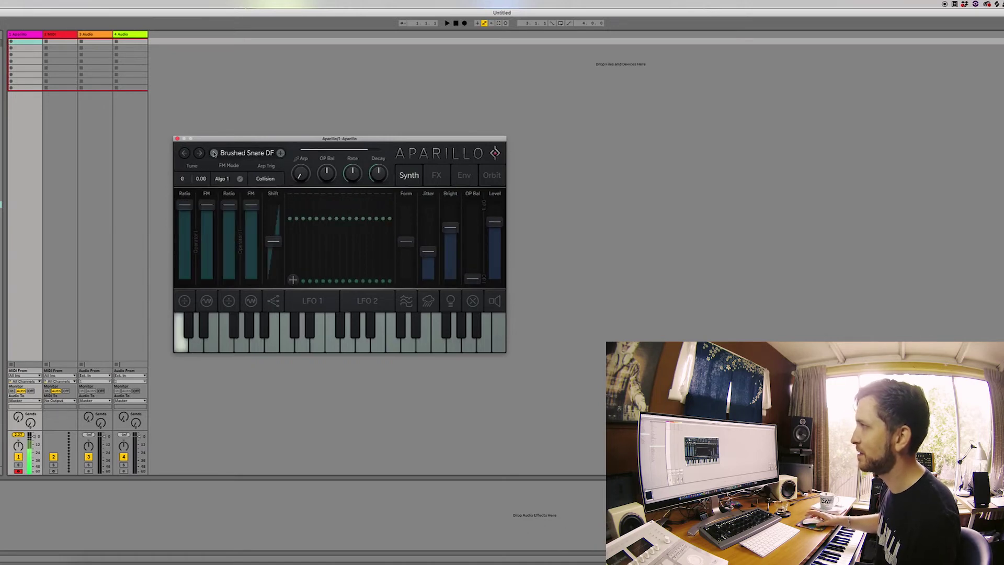
left_click(280, 153)
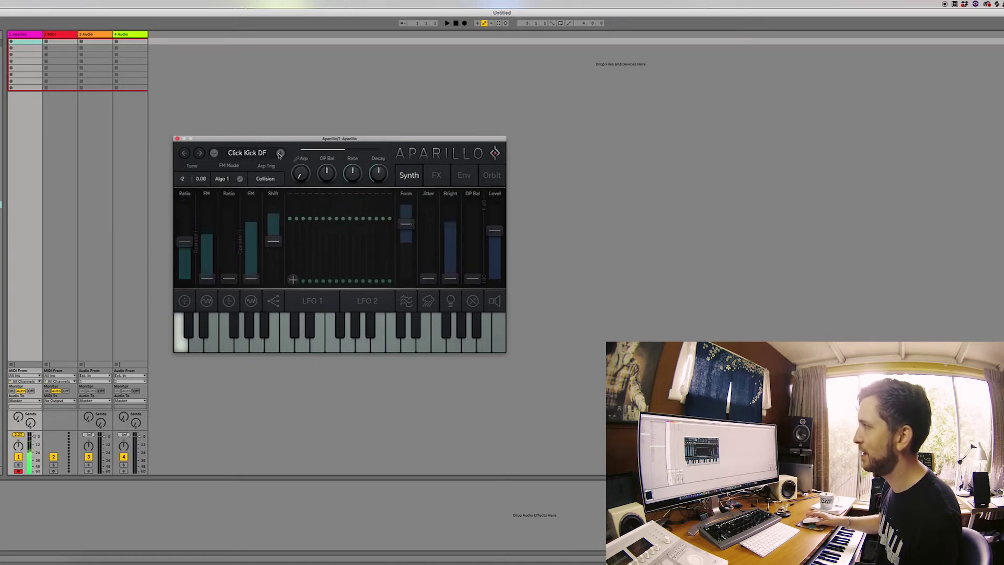
left_click(281, 154)
left_click(281, 153)
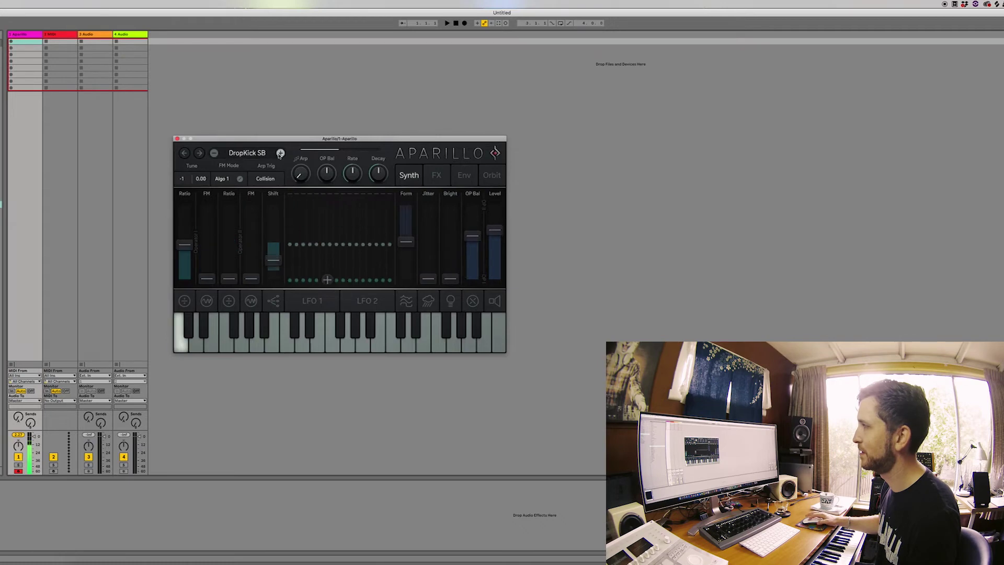
left_click(281, 153)
left_click(281, 153)
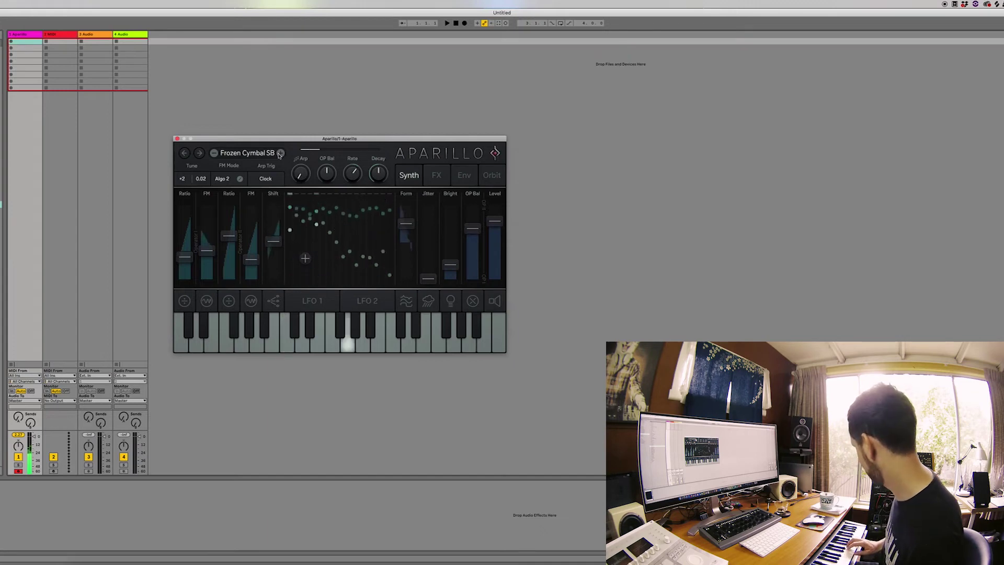
left_click(280, 153)
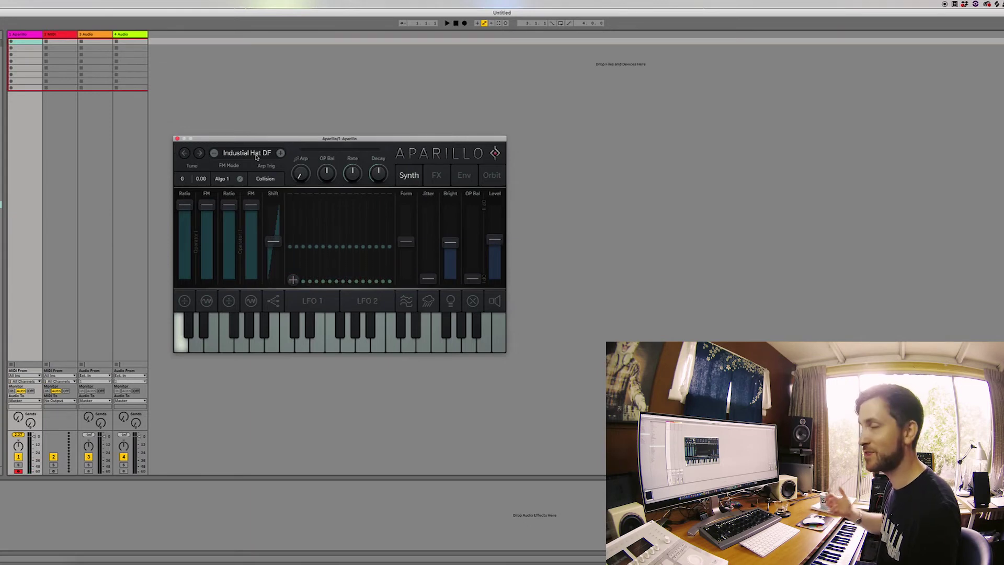
left_click(256, 157)
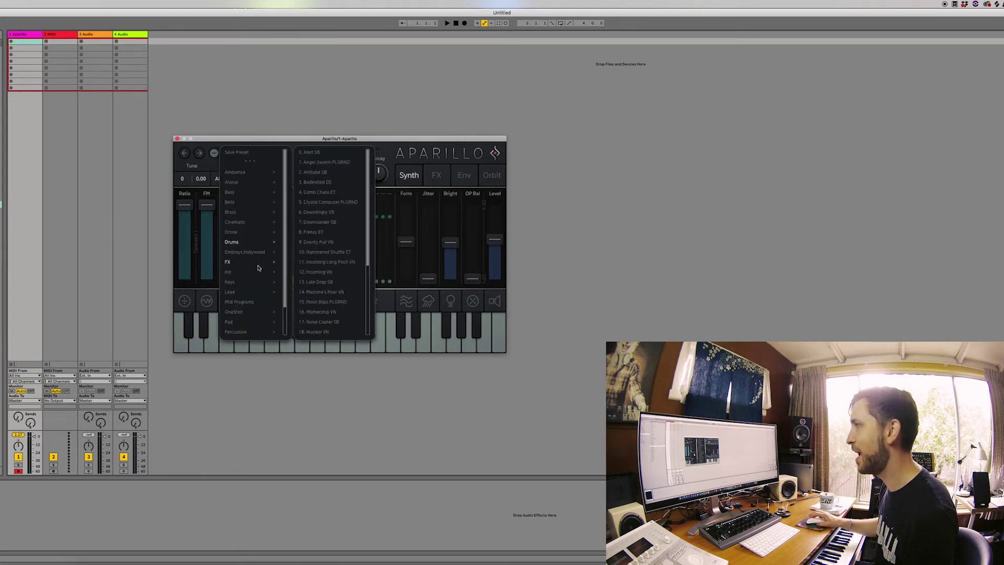
- Load the Ancient Tech PLGRND lead preset and step through leads toward DidgeLead KPR
mouse_move(258, 291)
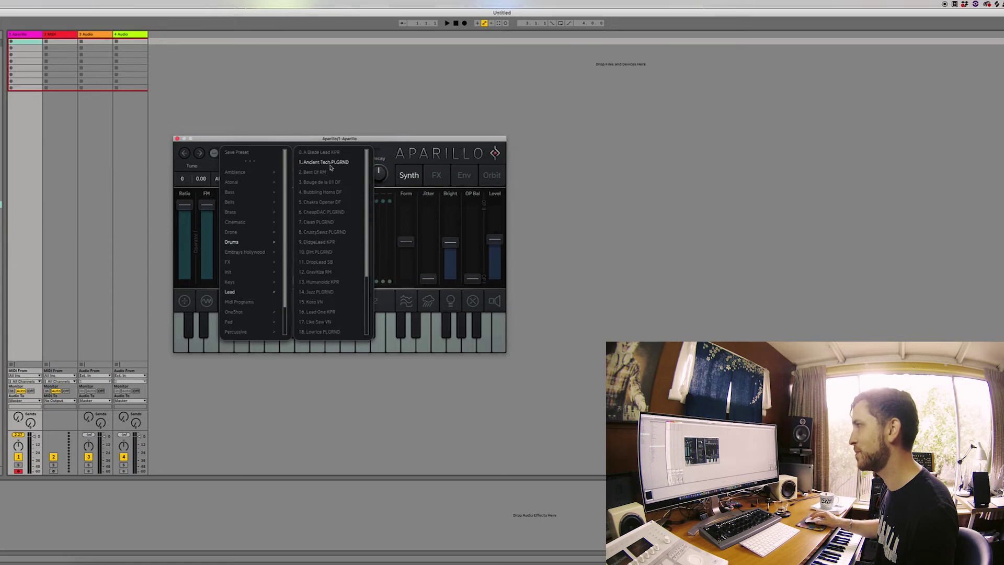
left_click(331, 163)
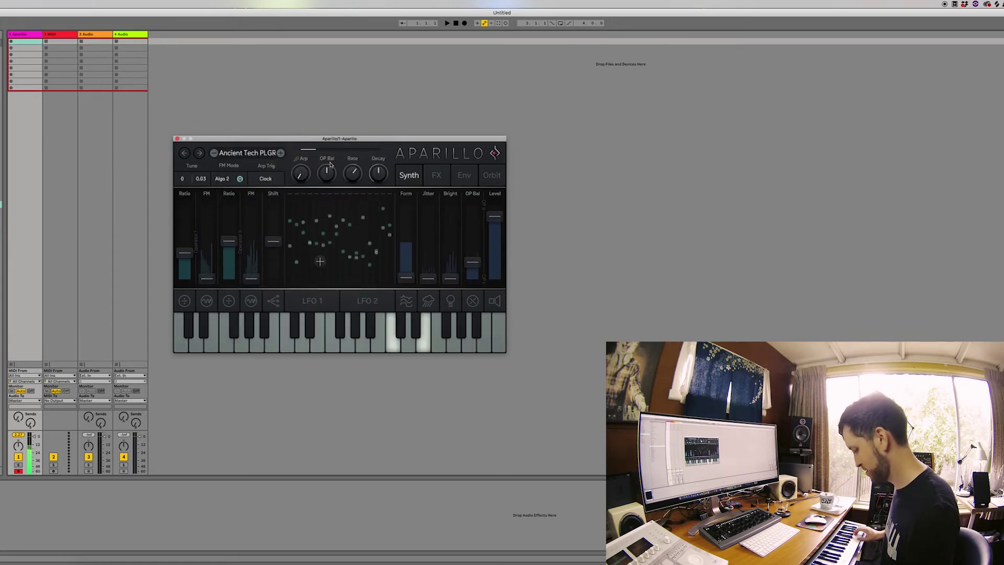
left_click(281, 152)
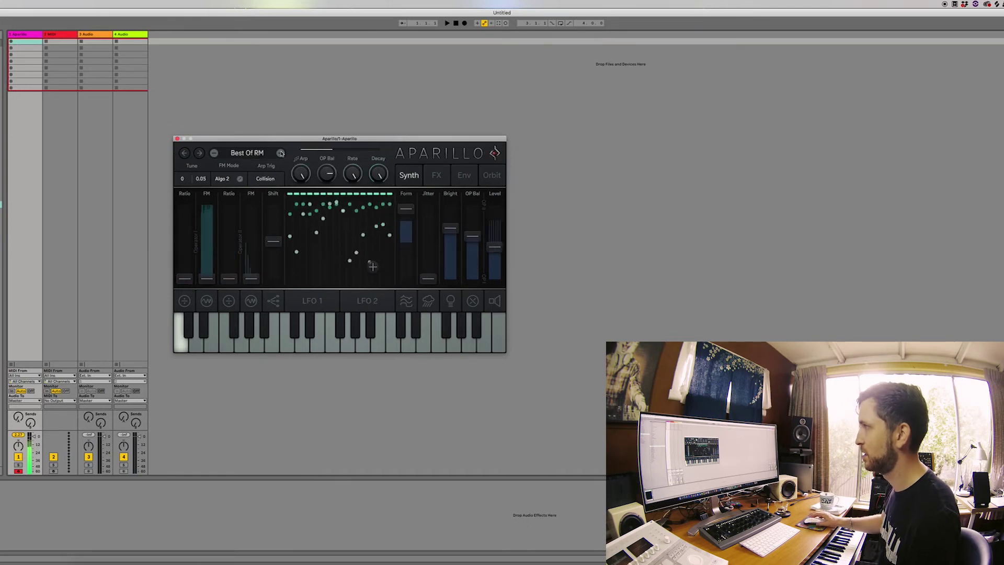
left_click(281, 152)
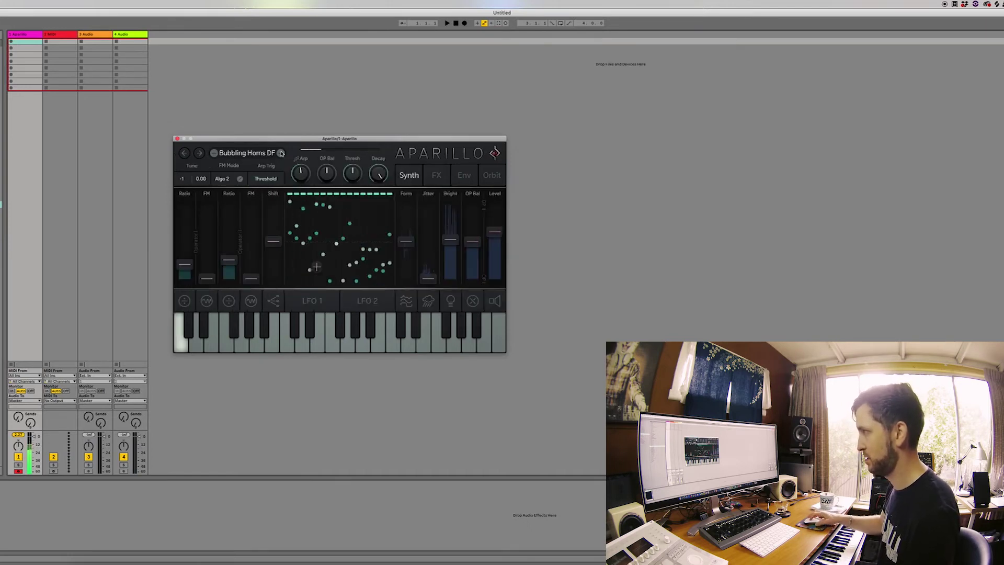
left_click(280, 152)
left_click(281, 152)
left_click(281, 152)
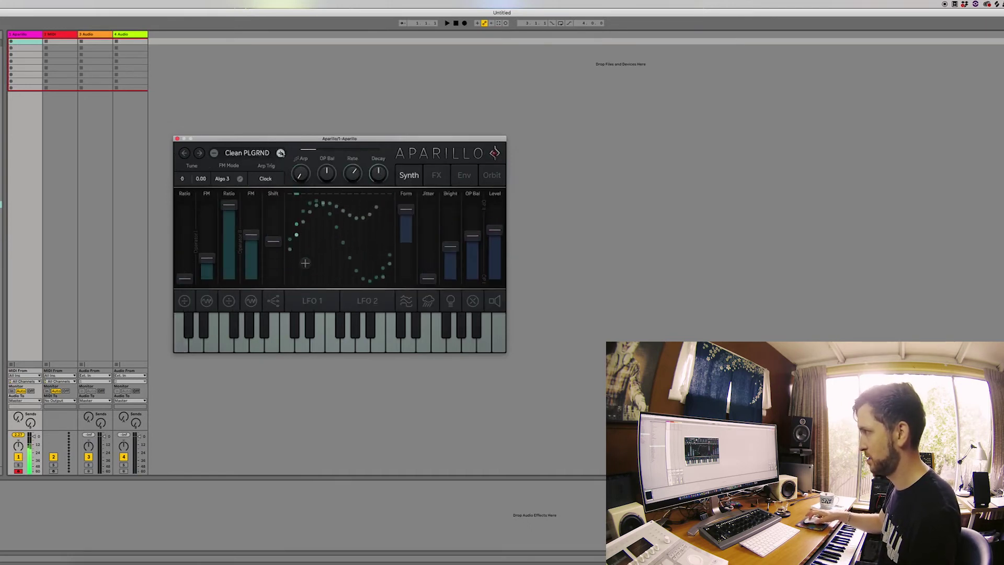
left_click(281, 153)
left_click(281, 153)
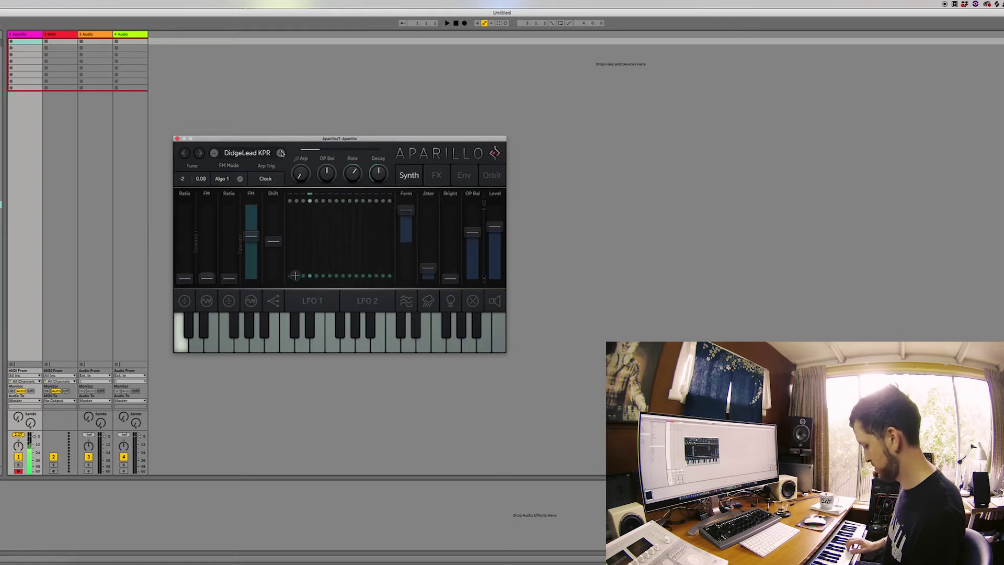
- Keep auditioning lead presets past Gravitize RM up to Jazz PLGRND
left_click(281, 153)
left_click(282, 153)
left_click(281, 153)
left_click(282, 152)
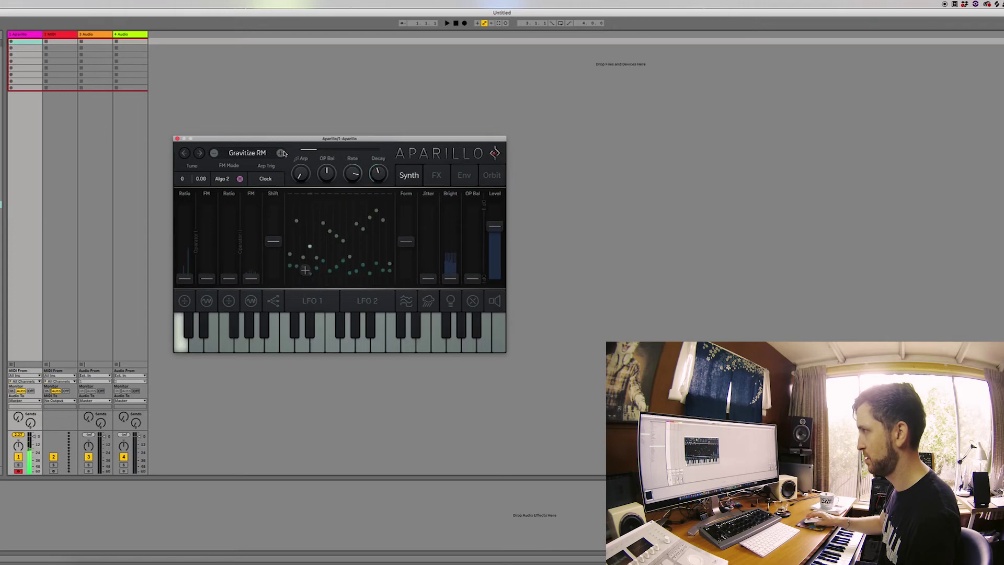
left_click(281, 153)
left_click(281, 153)
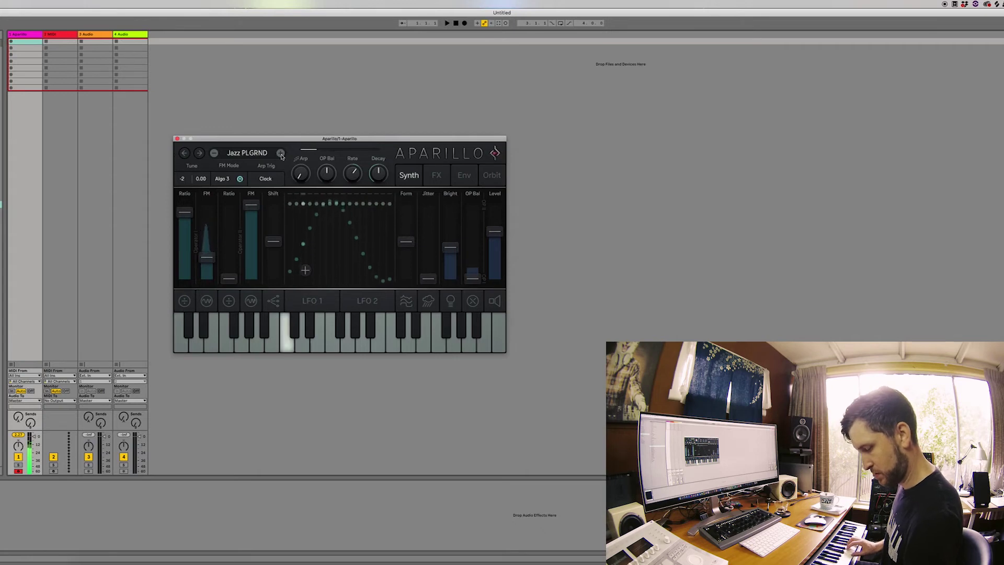
- Audition Koto VN, Lead One KPR and Like Saw VN, landing on Low Ice PLGRND
left_click(281, 153)
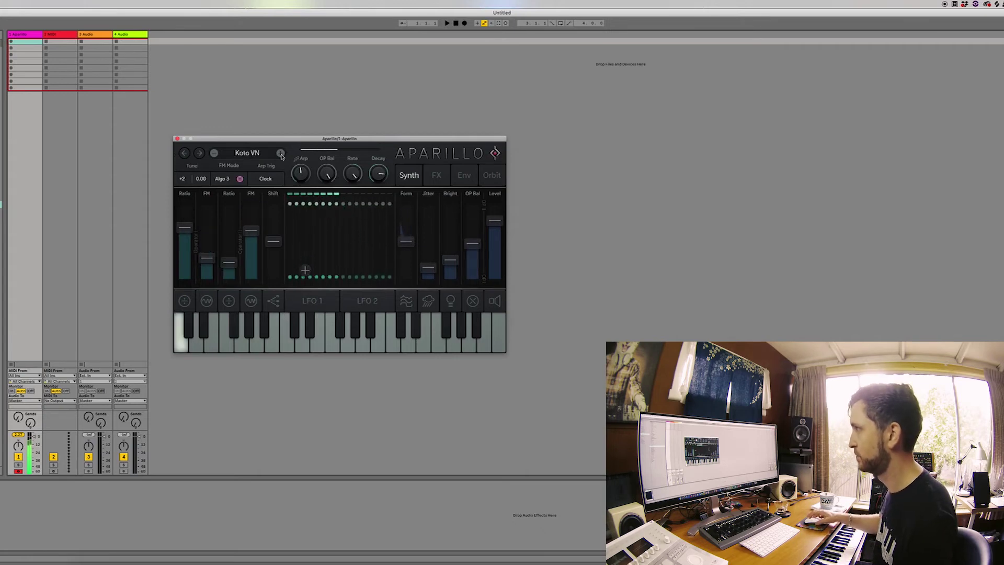
left_click(280, 153)
left_click(281, 152)
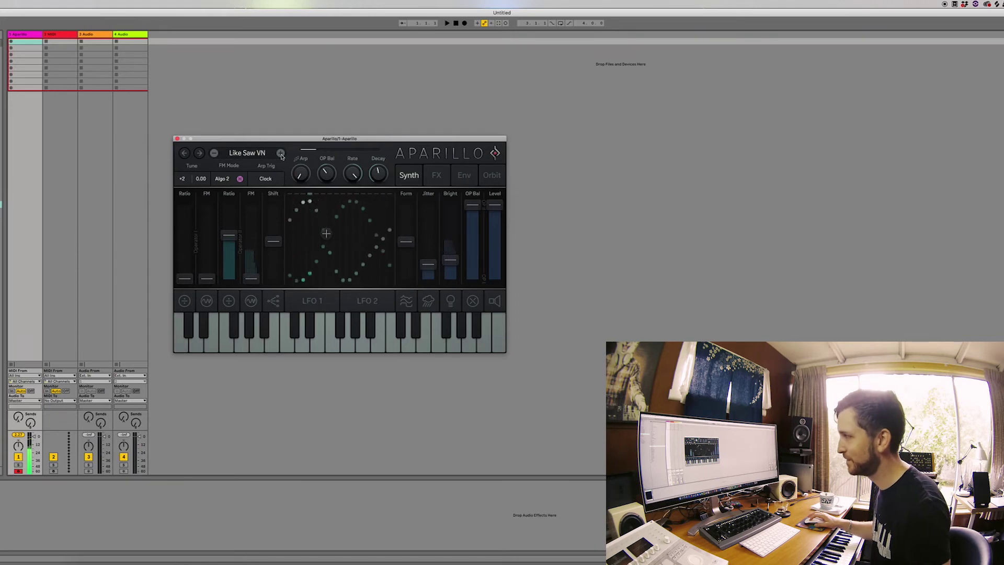
left_click(280, 154)
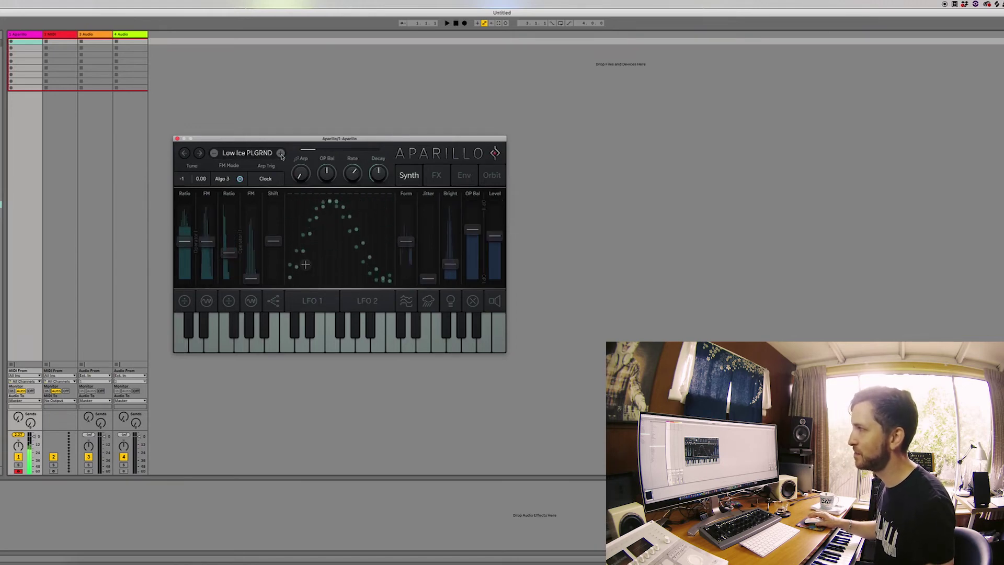
left_click(255, 156)
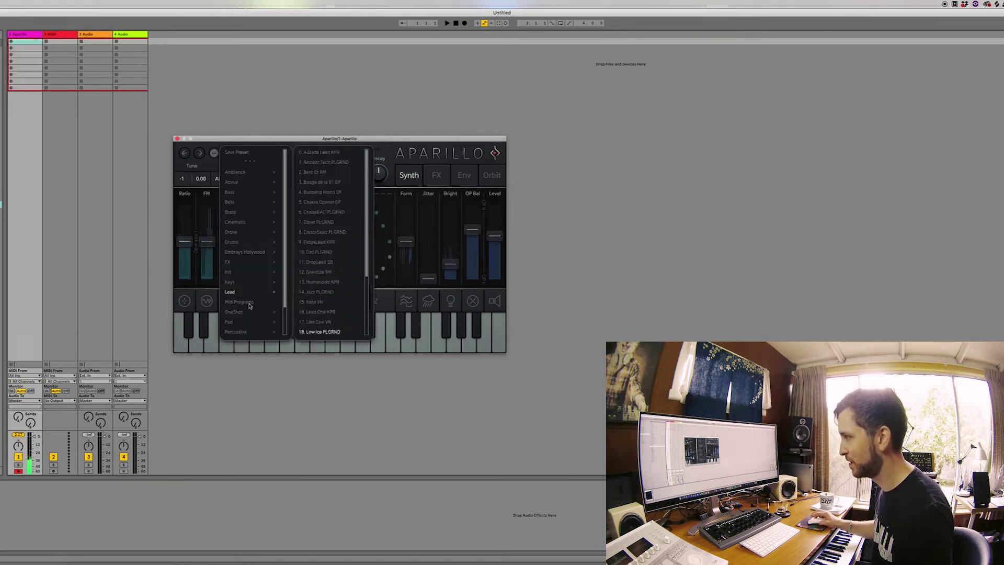
- Load the Balloons RM one-shot preset from the preset menu
mouse_move(252, 324)
mouse_move(253, 257)
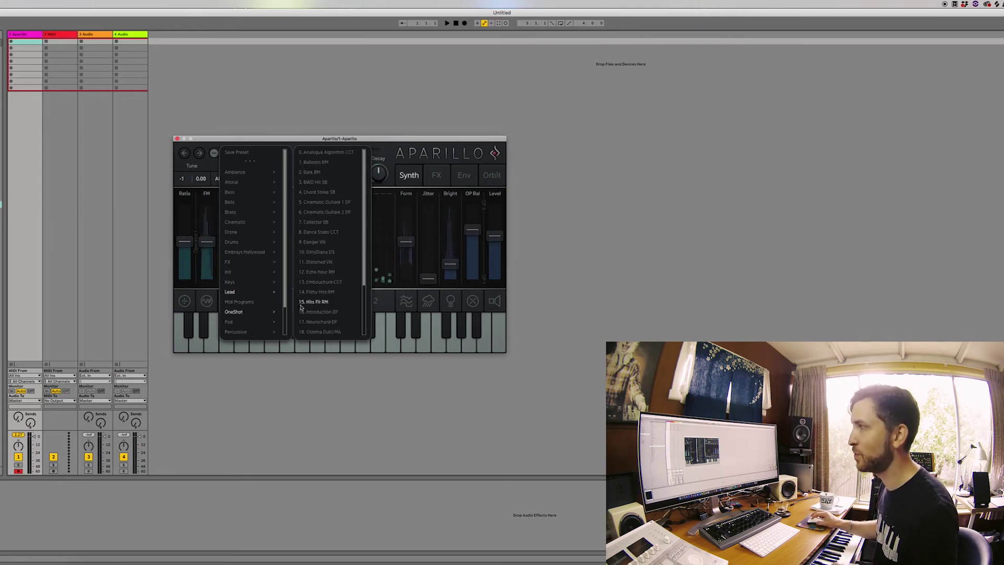
left_click(324, 163)
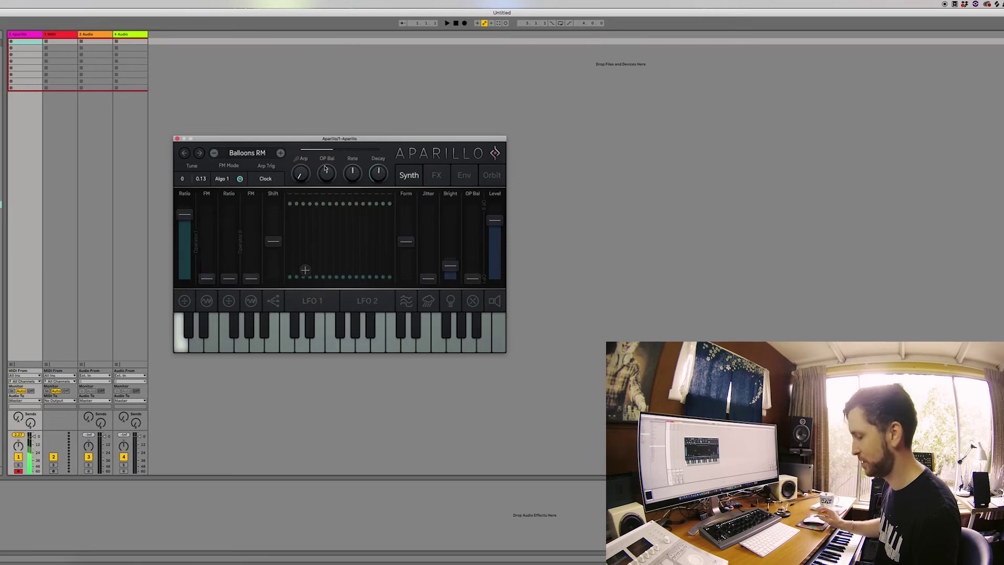
mouse_move(325, 169)
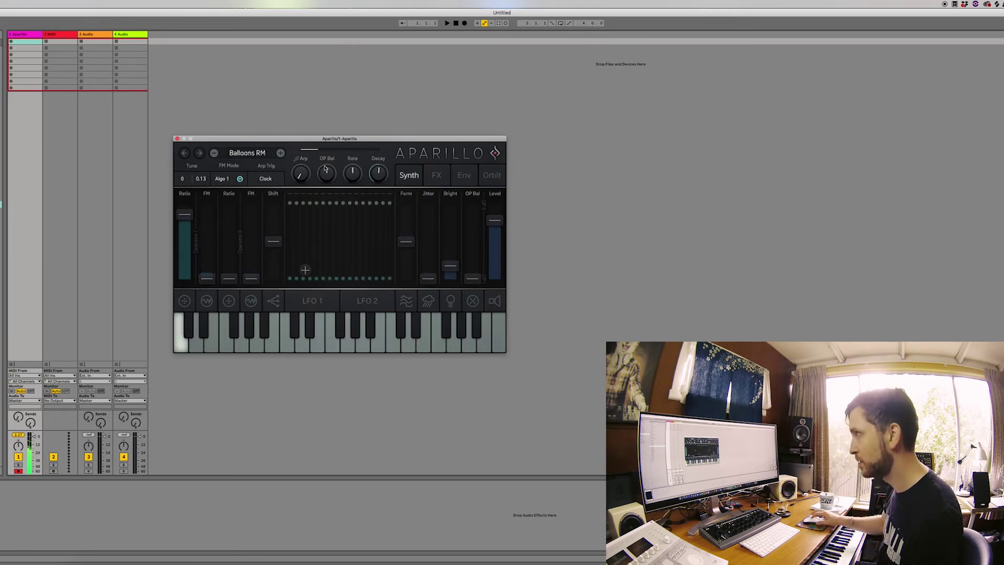
- Audition the next presets: Bark RM, BWD Hit SB and Cinematic Guitare
left_click(280, 152)
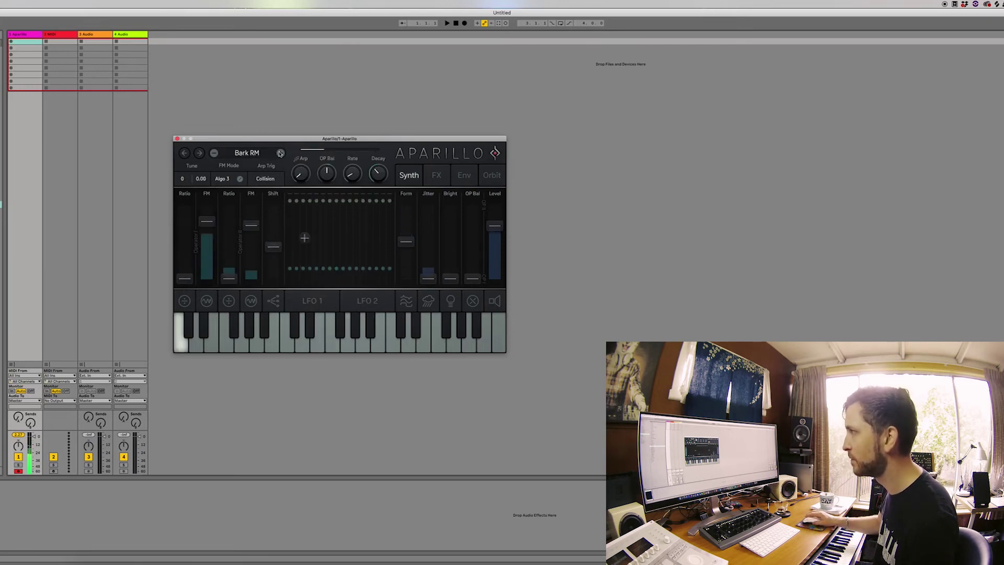
left_click(280, 153)
left_click(280, 153)
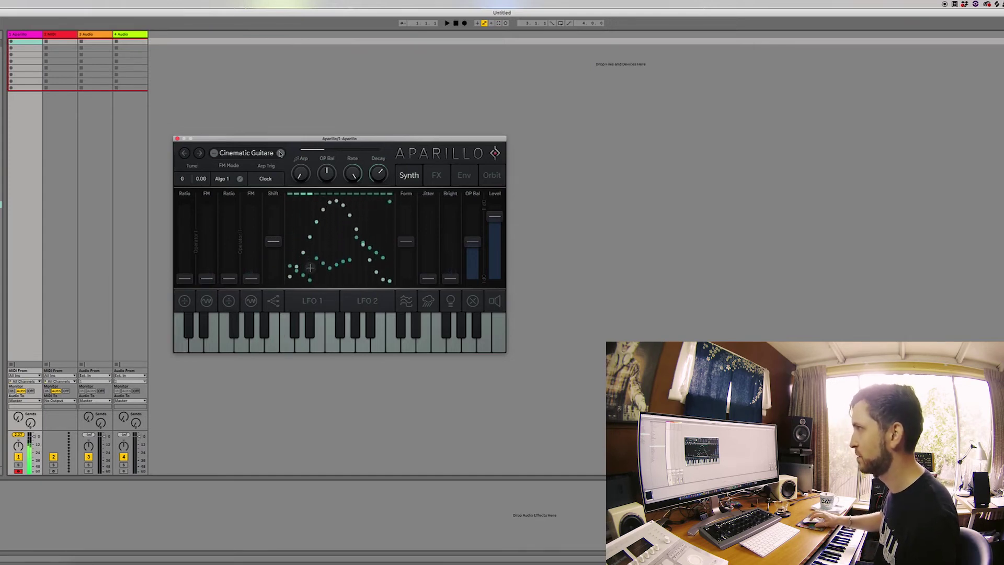
- Keep stepping through presets past Danger VN and Echo Hour RM to Embouchure CCT
left_click(280, 153)
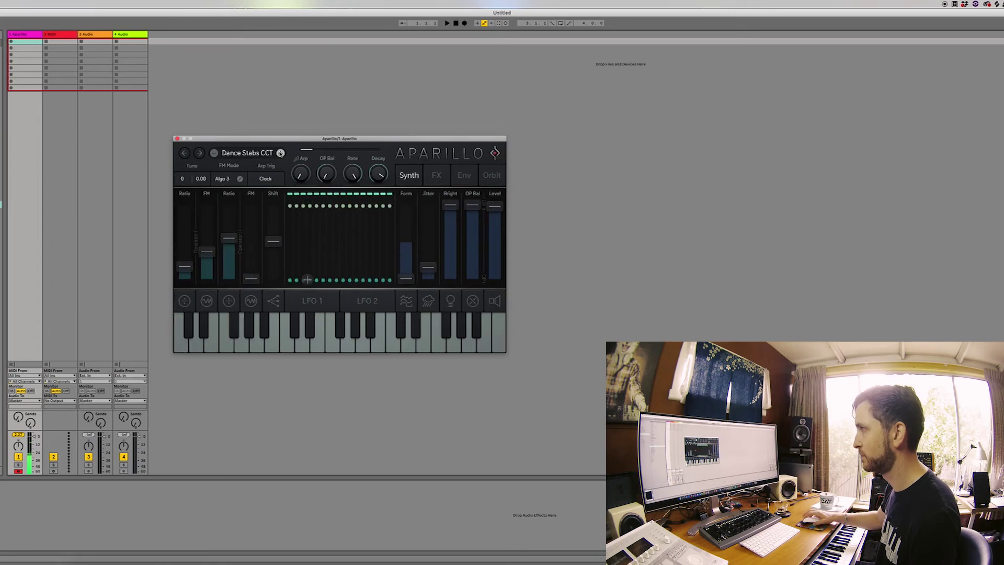
left_click(281, 153)
left_click(280, 152)
left_click(280, 152)
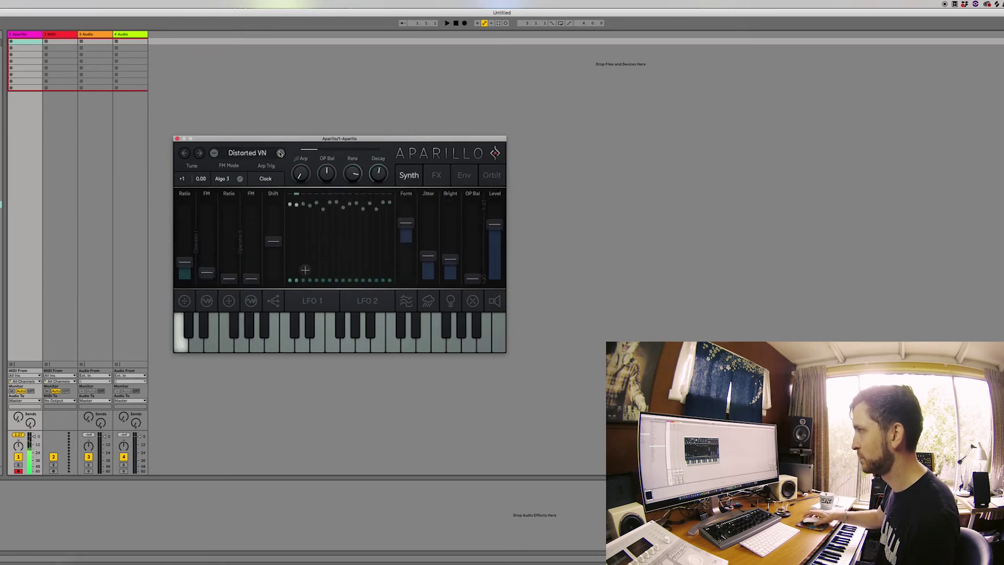
left_click(280, 153)
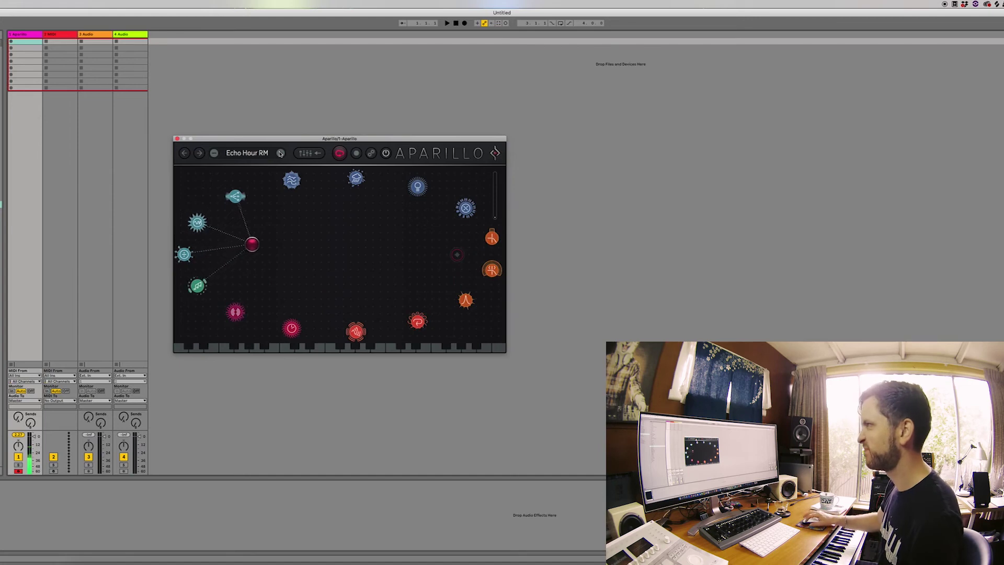
left_click(280, 153)
- Load the Glass and Pluck ET keys preset, then audition Guitar Strum RAY and Harpsiakkord CCT
left_click(280, 153)
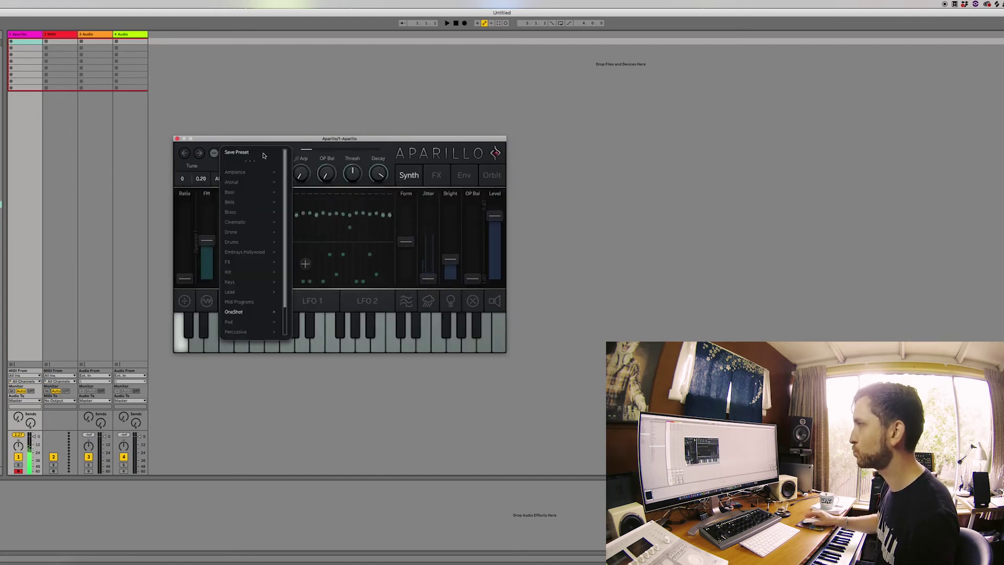
mouse_move(255, 291)
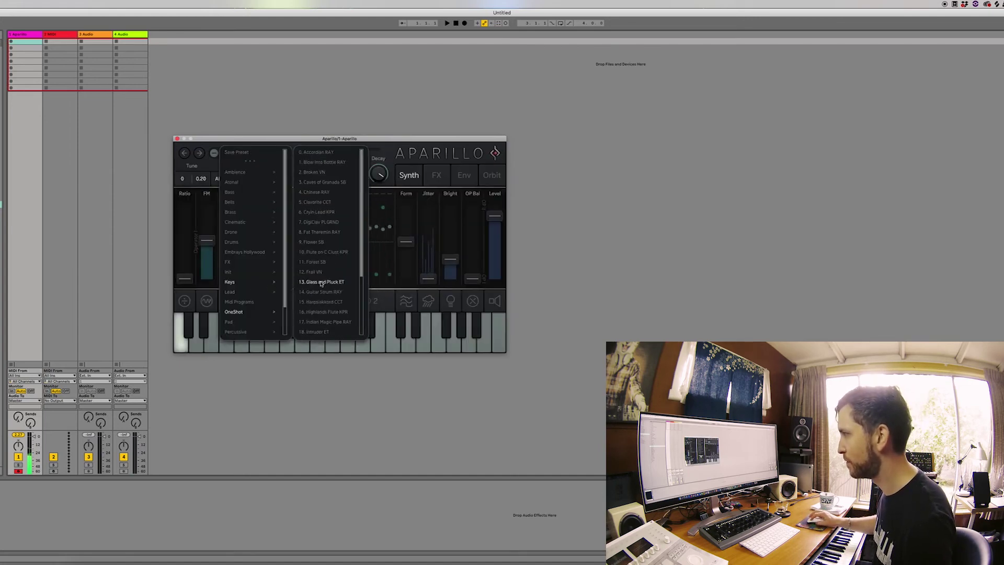
left_click(319, 282)
left_click(280, 153)
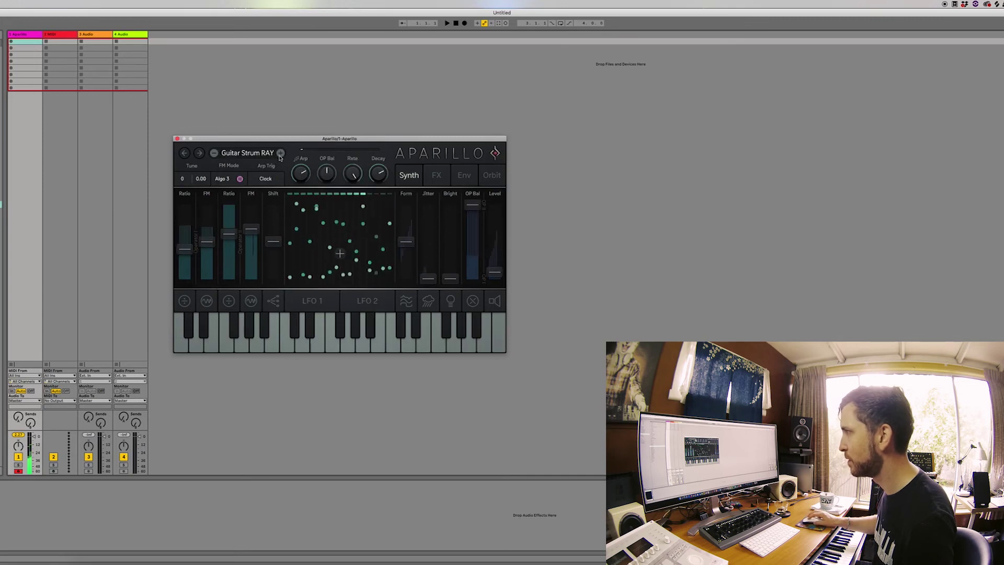
left_click(280, 153)
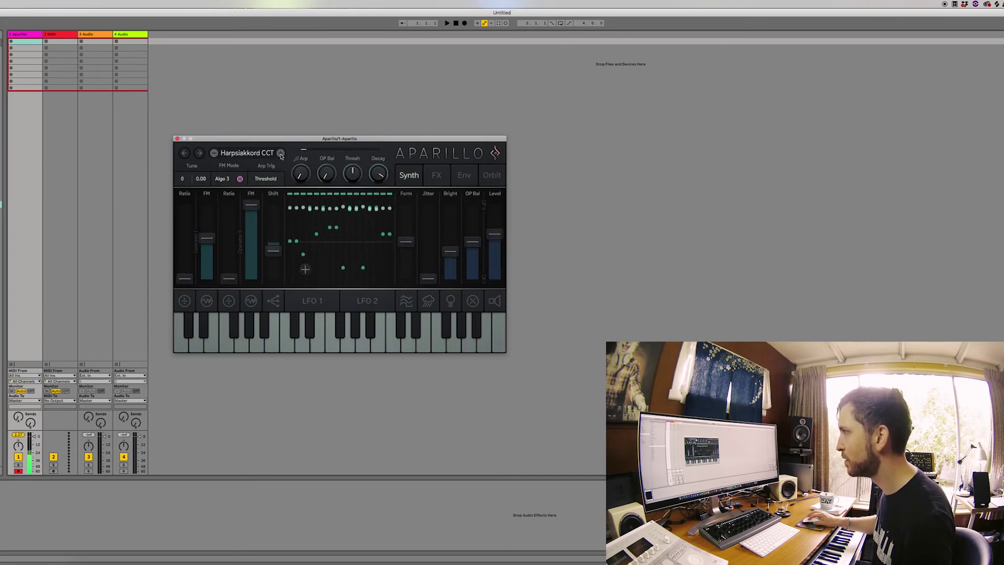
left_click(281, 153)
- Load cinematic EchoLot SB and step through Edge Run Ani SB and Edge Run Poly SB to Edge Runner SB
left_click(248, 153)
mouse_move(272, 224)
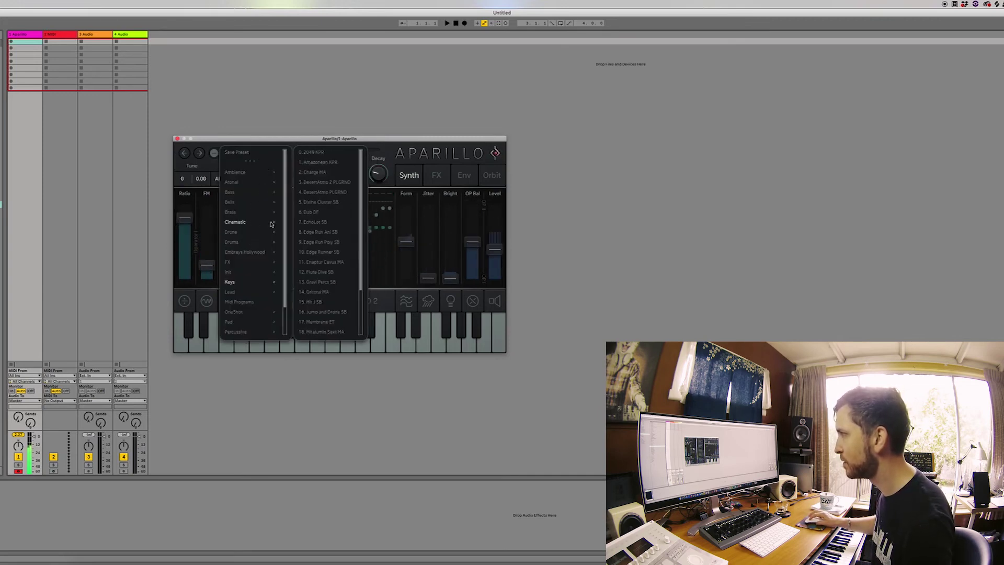
left_click(316, 222)
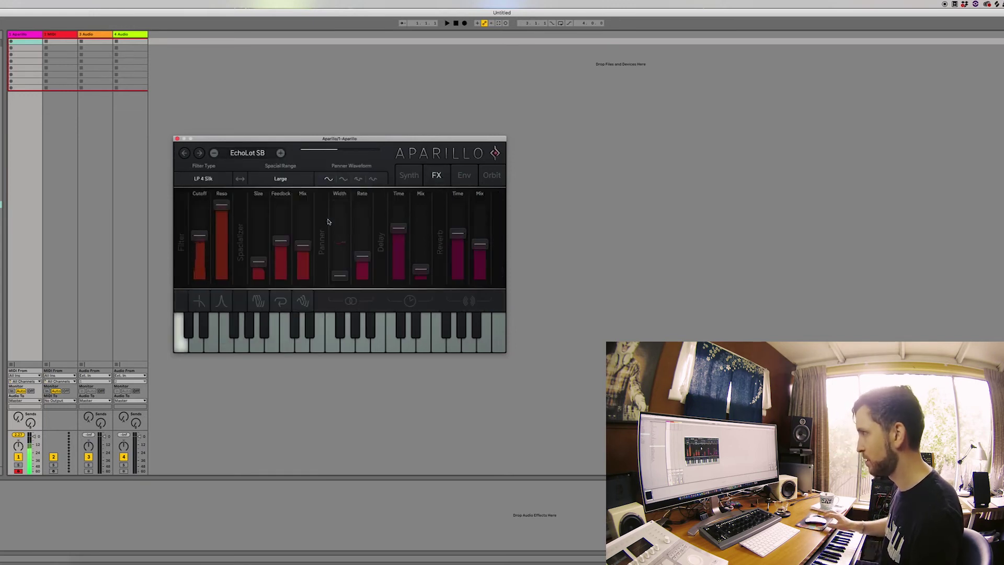
left_click(279, 154)
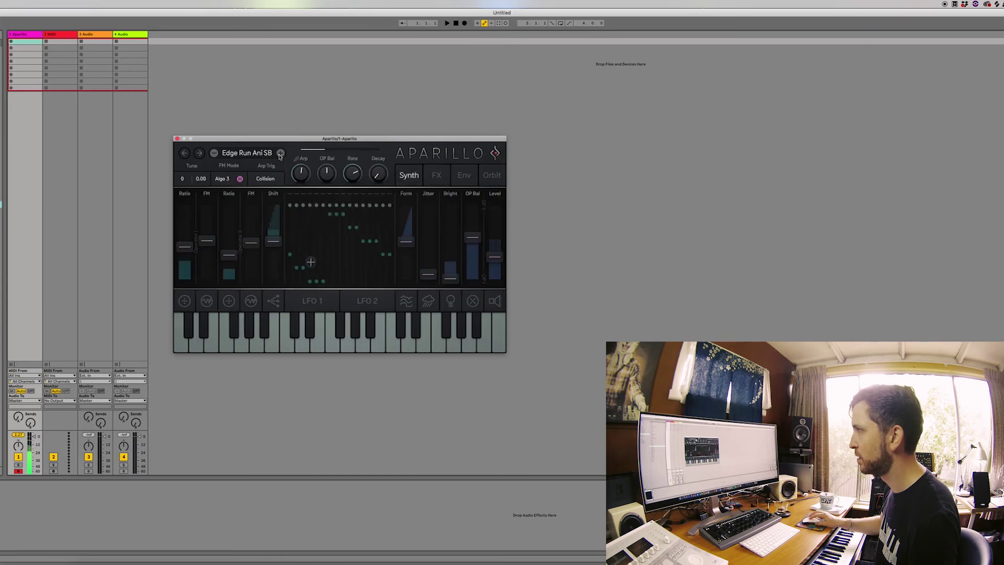
left_click(279, 154)
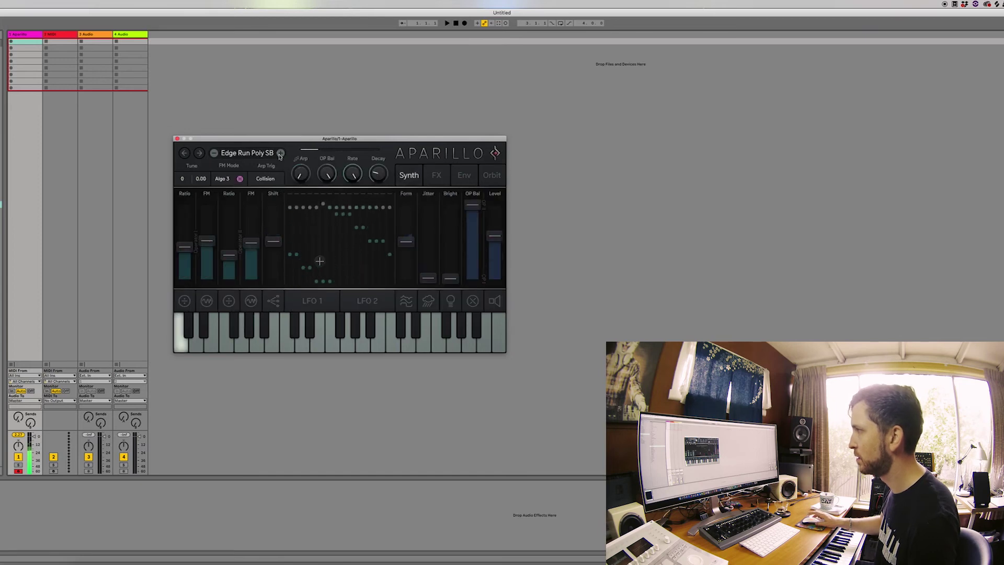
left_click(280, 153)
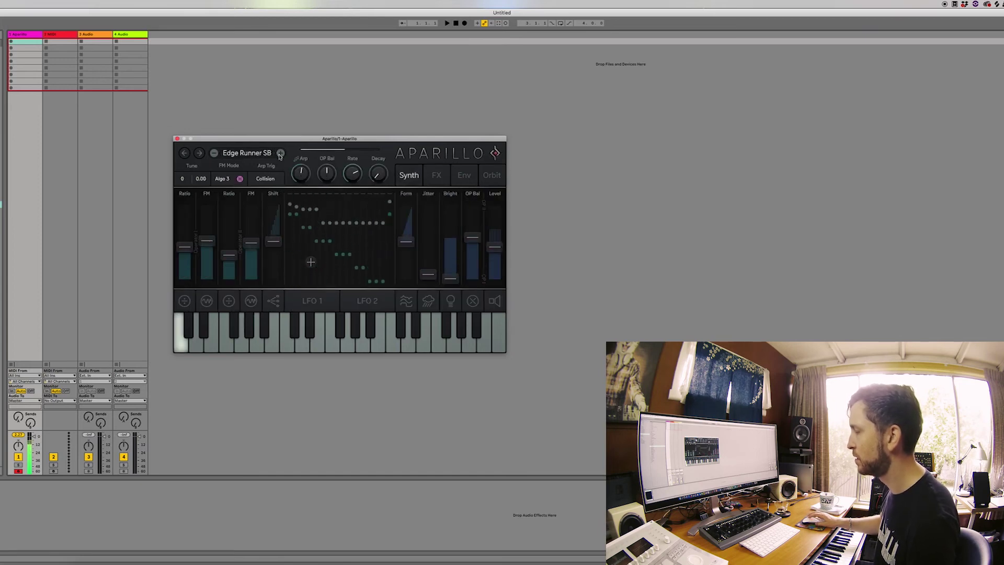